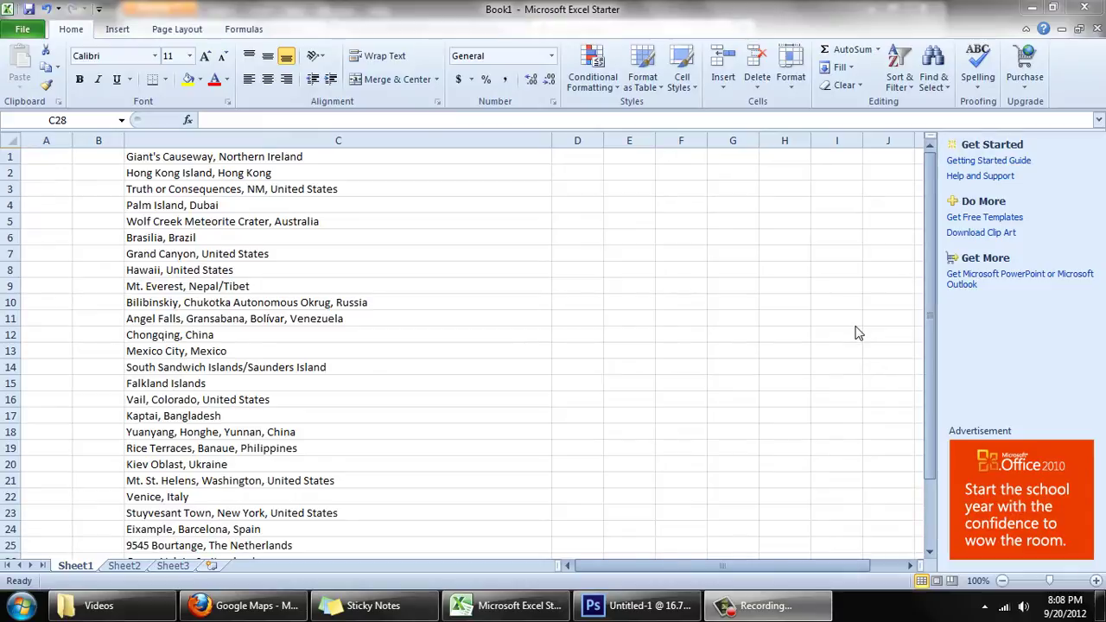
Step: Copy the 'Grand Canyon, United States' entry from cell C7 in the Excel spreadsheet
{"action": "left_click", "coordinate": [931, 329]}
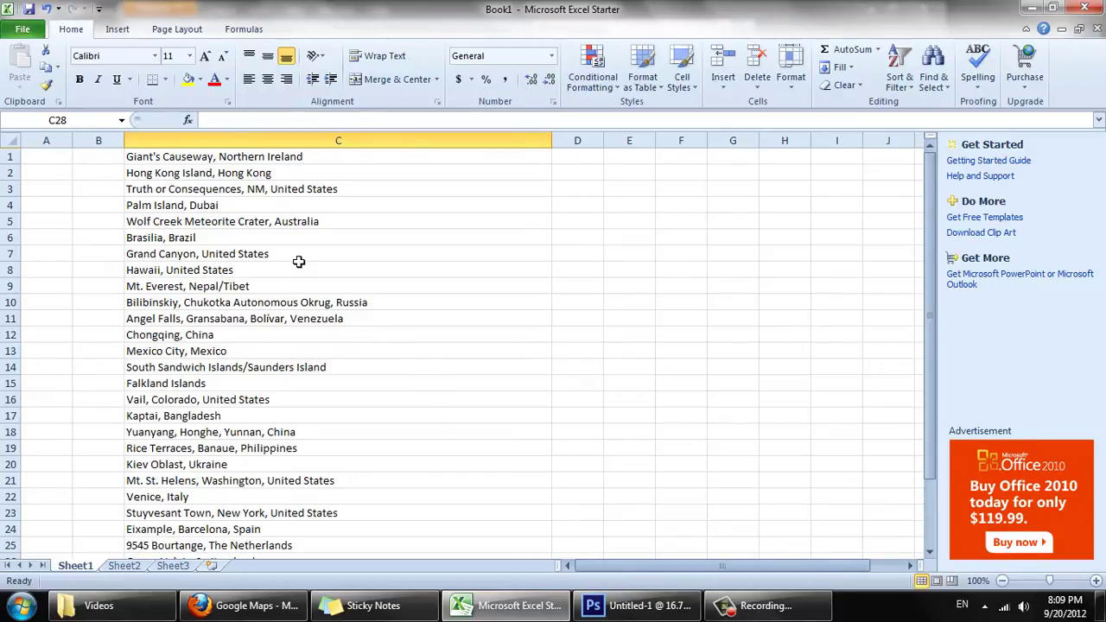
{"action": "left_click", "coordinate": [207, 252]}
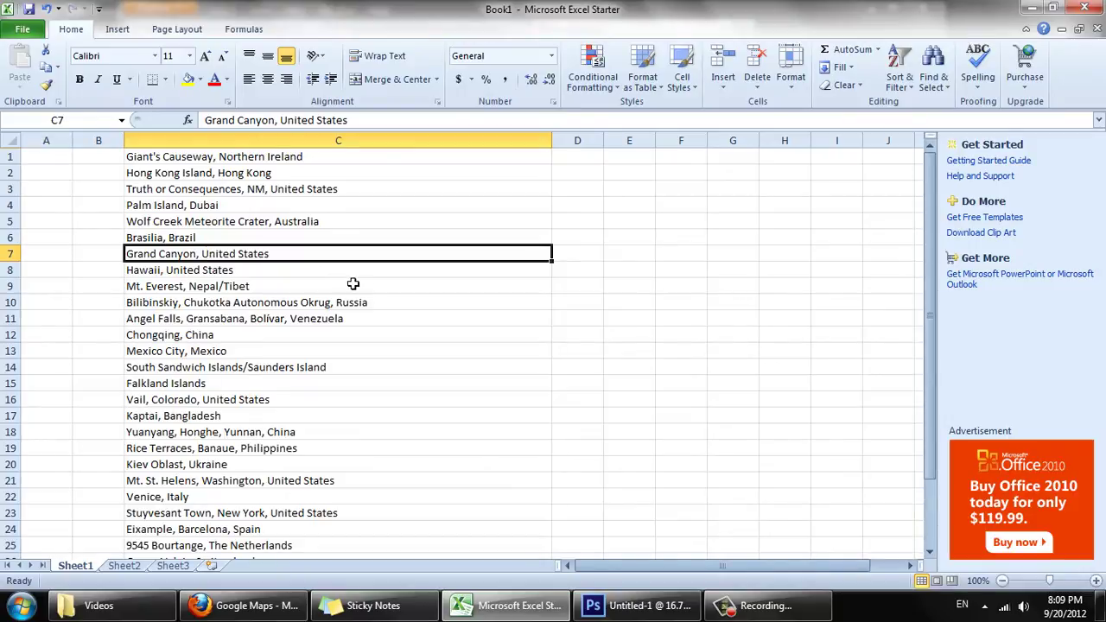
{"action": "key", "text": "ctrl+c"}
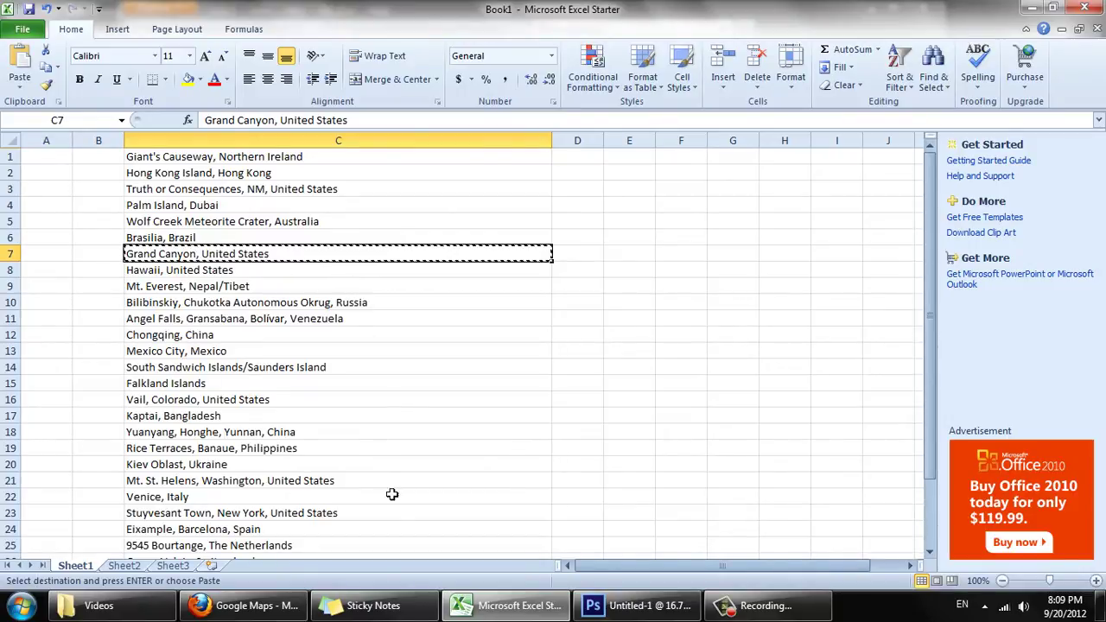
Step: Search Google Maps for Grand Canyon, United States and collapse the results panel
{"action": "left_click", "coordinate": [259, 605]}
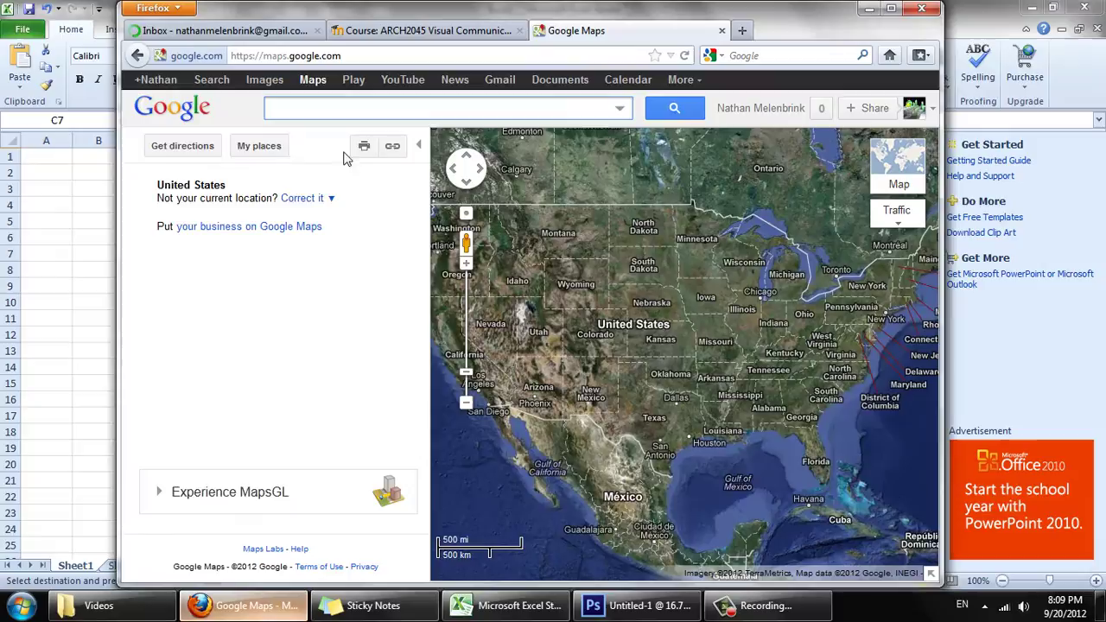
{"action": "key", "text": "ctrl+v"}
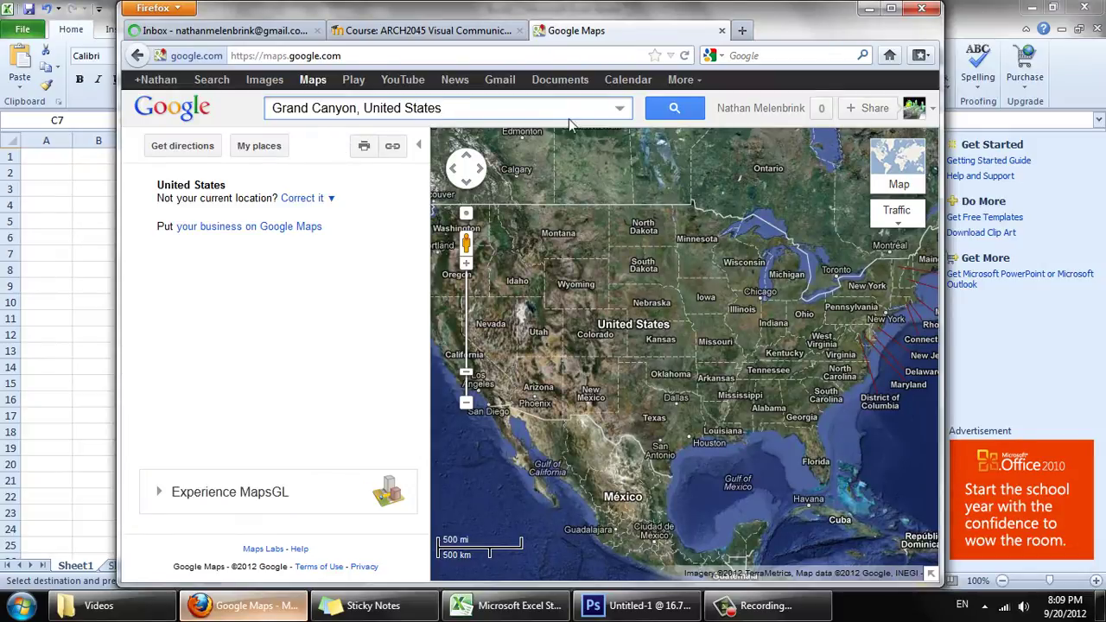
{"action": "left_click", "coordinate": [671, 110]}
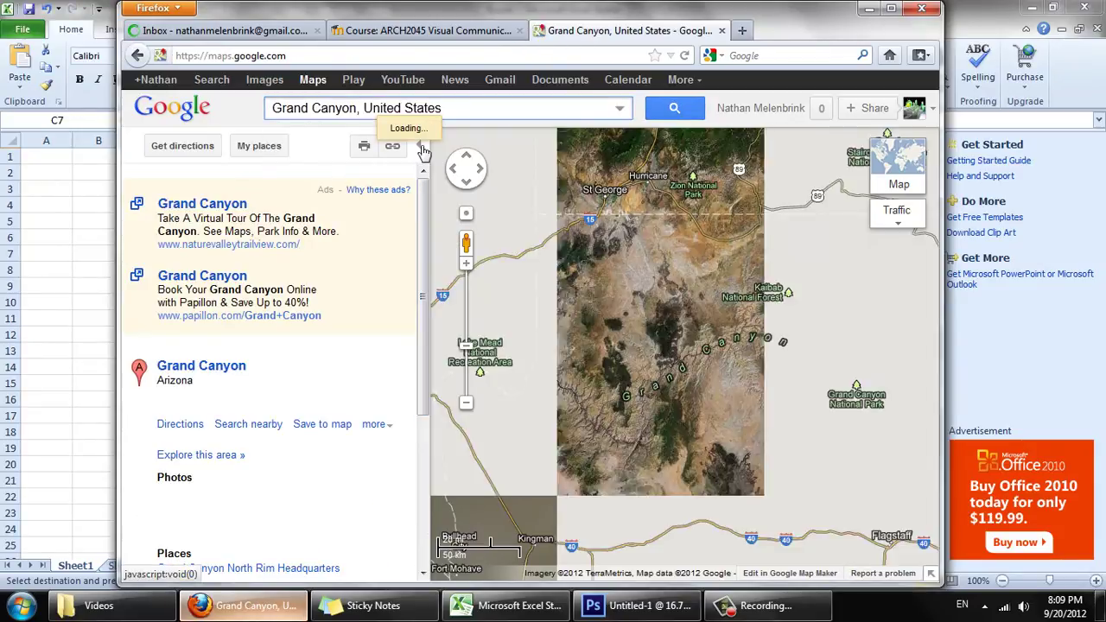
{"action": "left_click", "coordinate": [421, 146]}
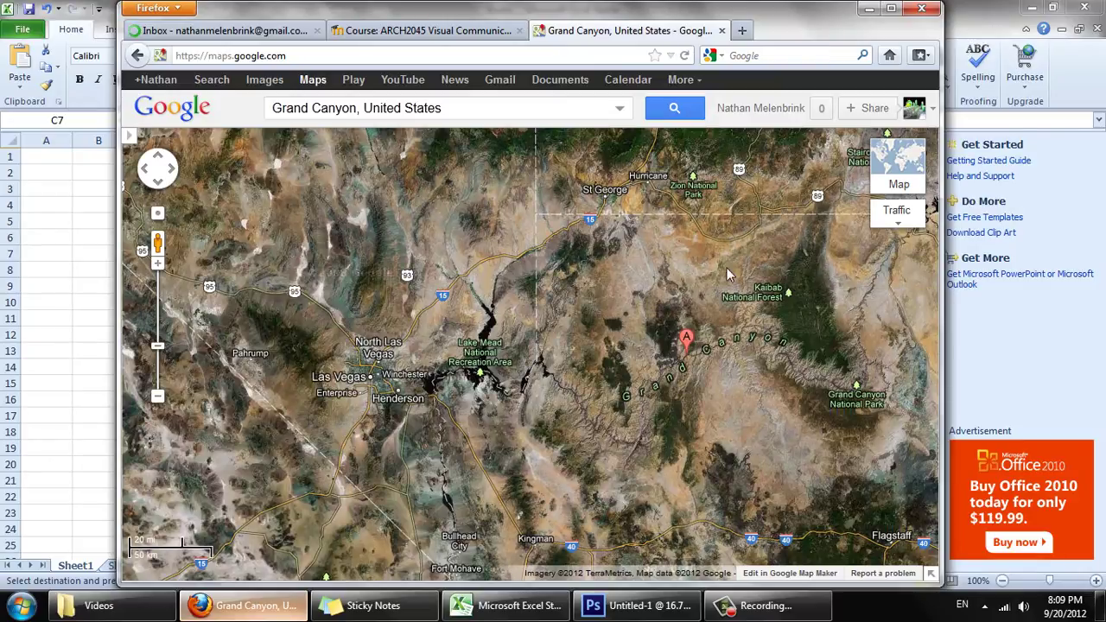
{"action": "mouse_move", "coordinate": [896, 211]}
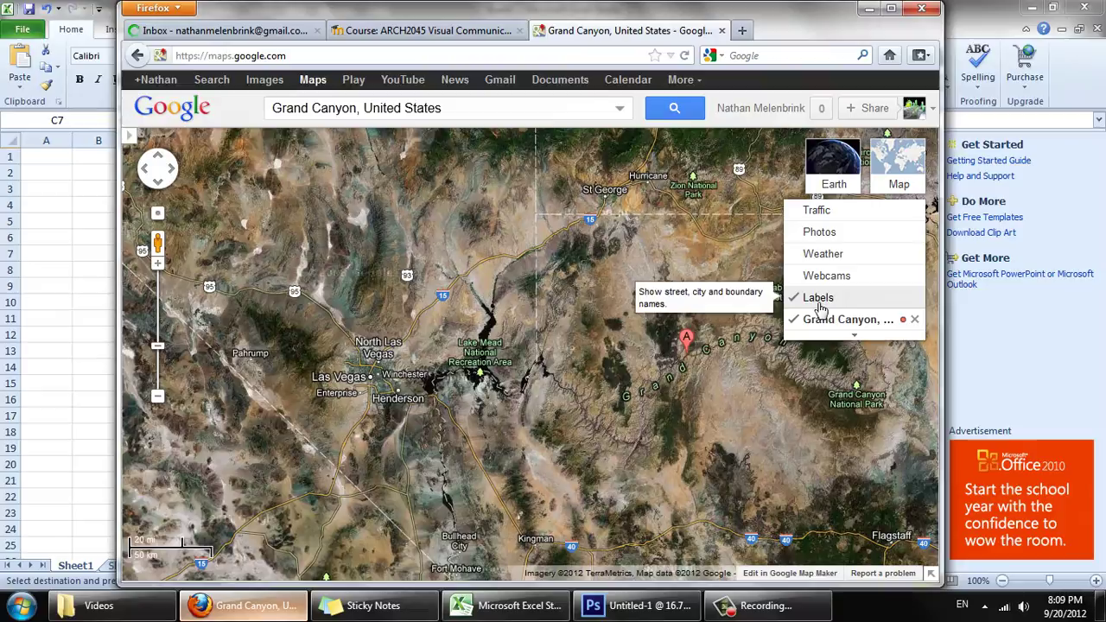
Step: Turn off map labels and zoom the satellite view closely onto the canyon's winding river bends
{"action": "left_click", "coordinate": [818, 299]}
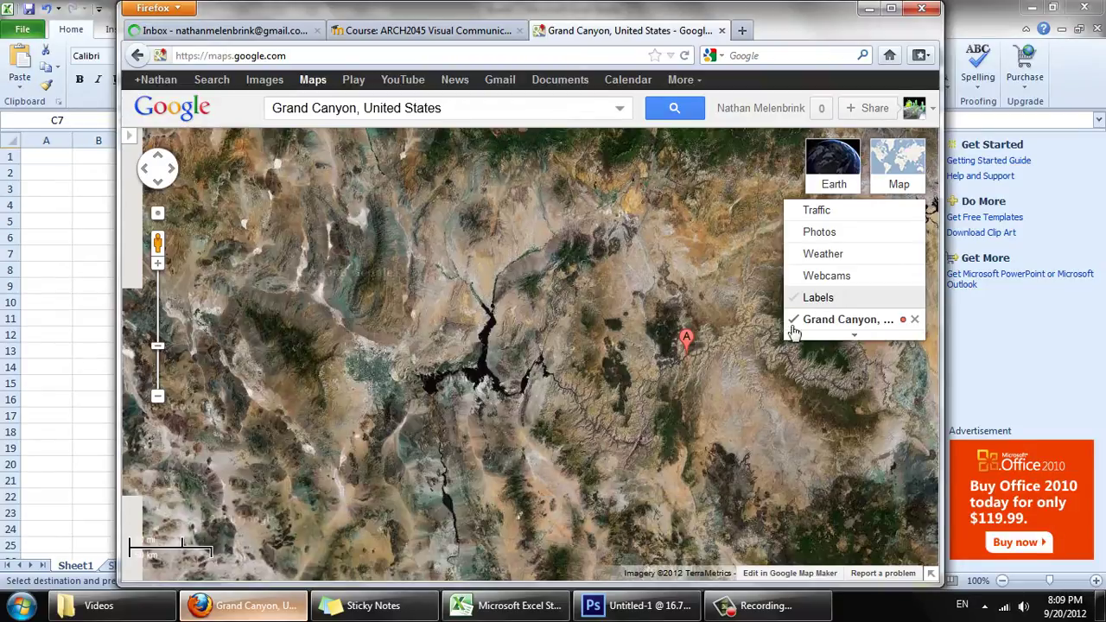
{"action": "left_click_drag", "start_coordinate": [711, 379], "coordinate": [663, 389]}
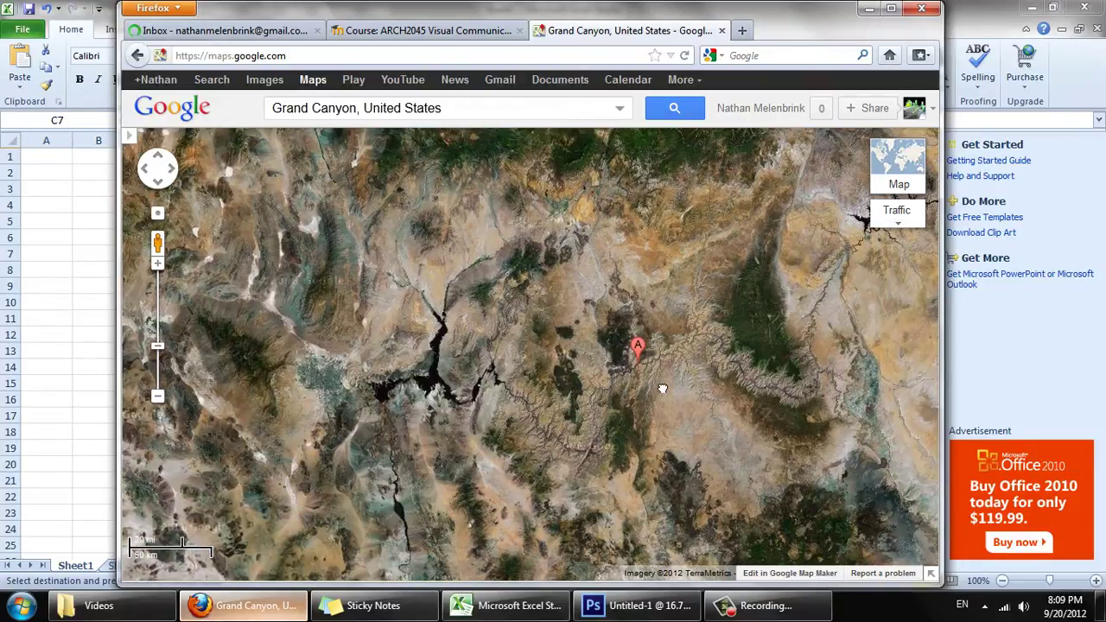
{"action": "scroll", "coordinate": [573, 423], "scroll_direction": "up", "scroll_amount": 1}
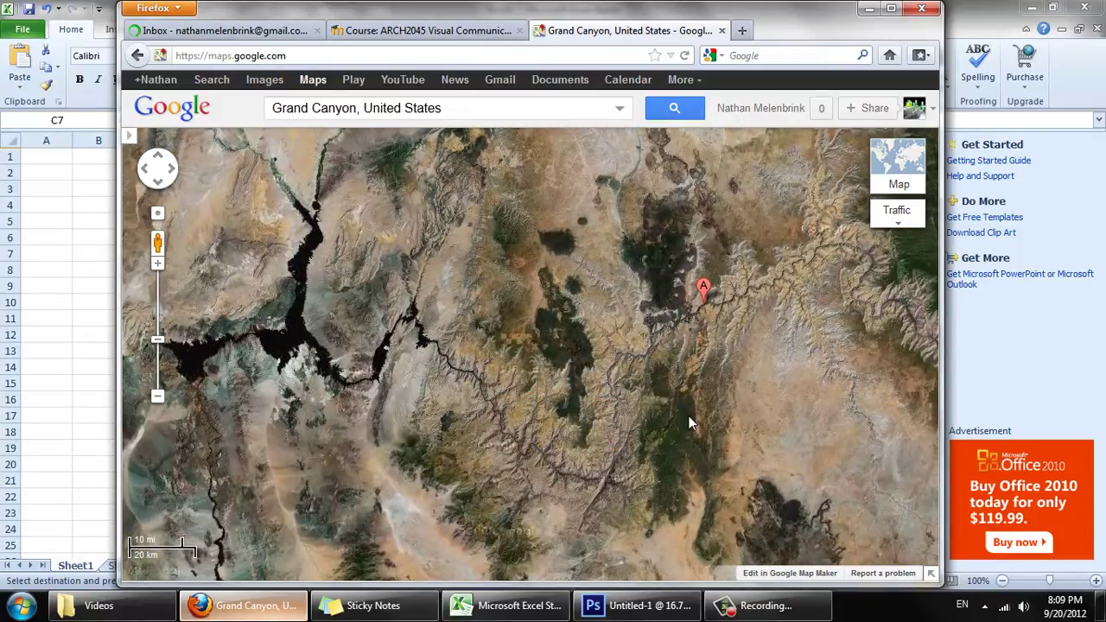
{"action": "mouse_move", "coordinate": [659, 446]}
{"action": "left_mouse_down"}
{"action": "mouse_move", "coordinate": [506, 412]}
{"action": "mouse_move", "coordinate": [484, 436]}
{"action": "left_mouse_up"}
{"action": "scroll", "coordinate": [566, 322], "scroll_direction": "up", "scroll_amount": 1}
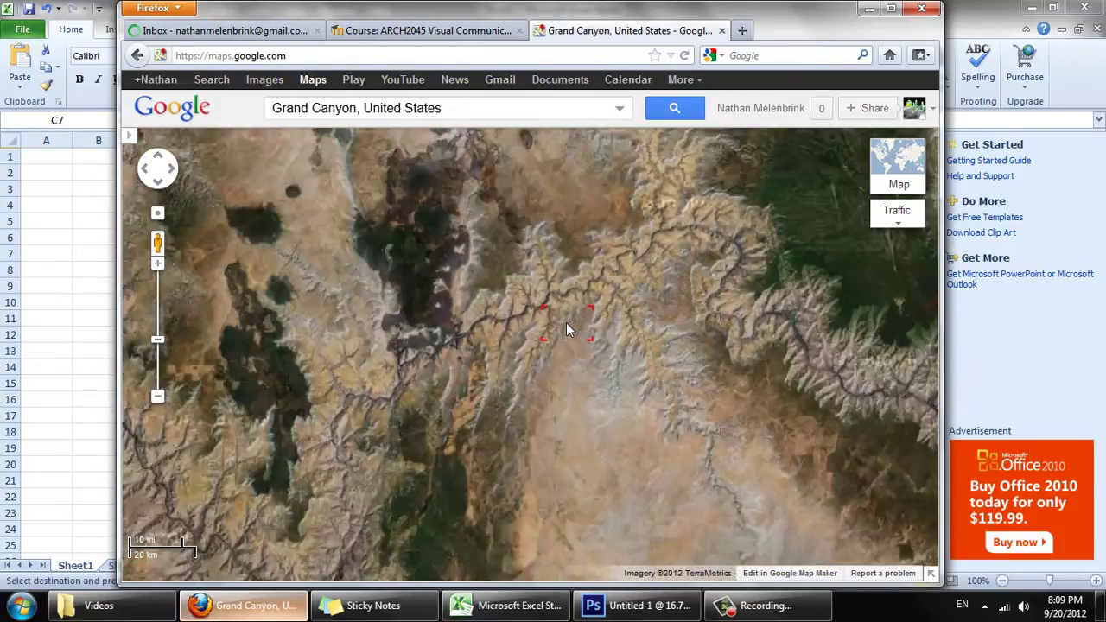
{"action": "mouse_move", "coordinate": [563, 297]}
{"action": "left_mouse_down"}
{"action": "mouse_move", "coordinate": [611, 274]}
{"action": "mouse_move", "coordinate": [651, 234]}
{"action": "left_mouse_up"}
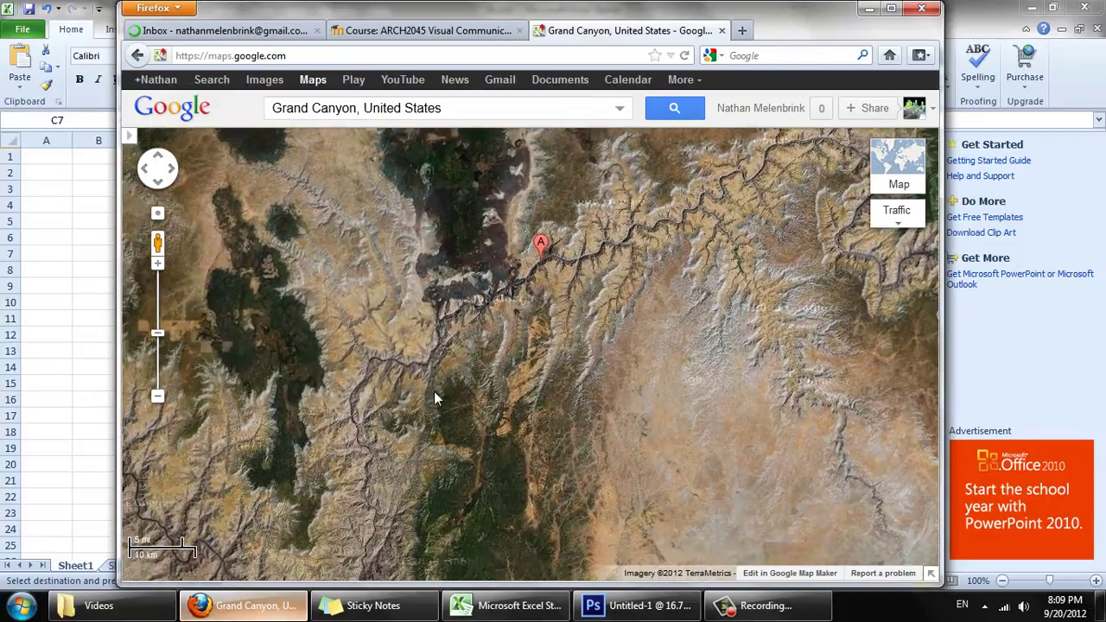
{"action": "left_click_drag", "start_coordinate": [434, 393], "coordinate": [510, 346]}
{"action": "scroll", "coordinate": [444, 363], "scroll_direction": "up", "scroll_amount": 1}
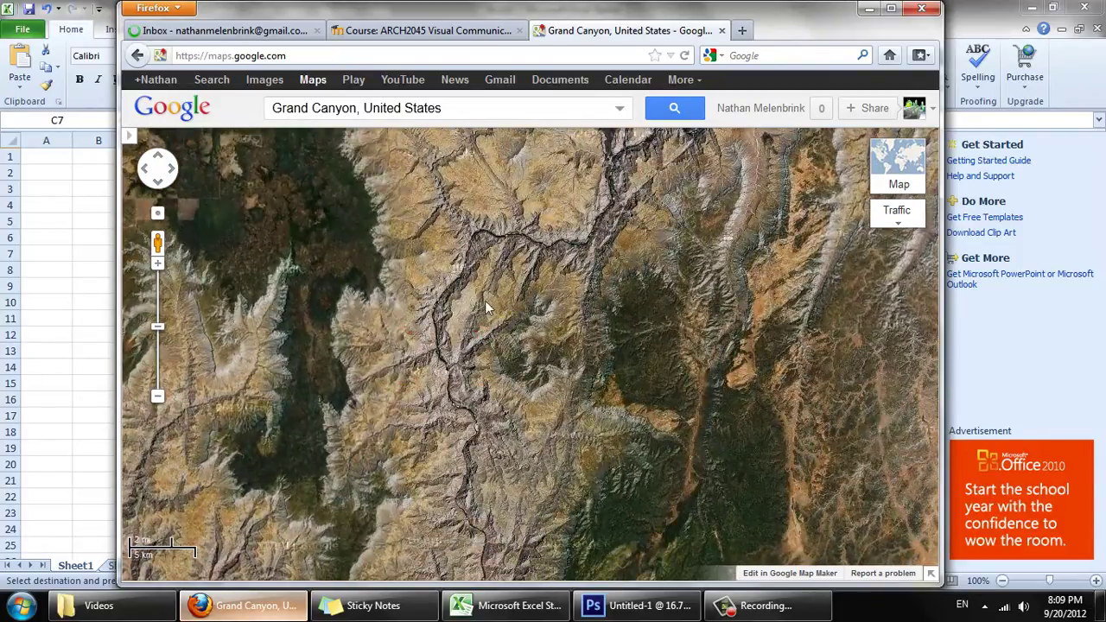
{"action": "left_click_drag", "start_coordinate": [502, 306], "coordinate": [533, 374]}
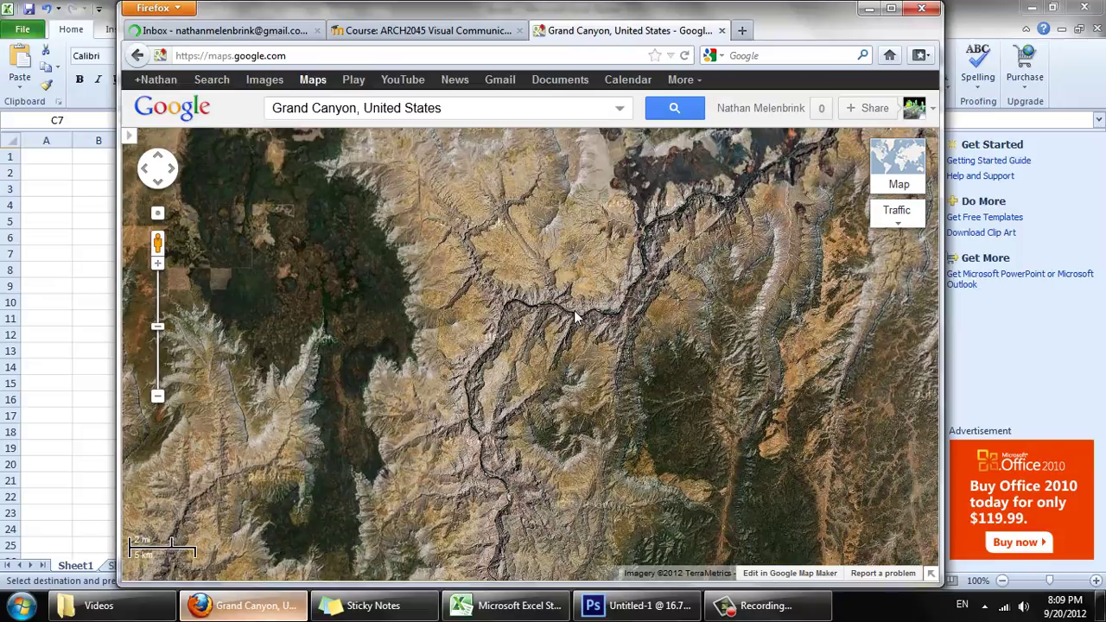
{"action": "scroll", "coordinate": [577, 318], "scroll_direction": "up", "scroll_amount": 1}
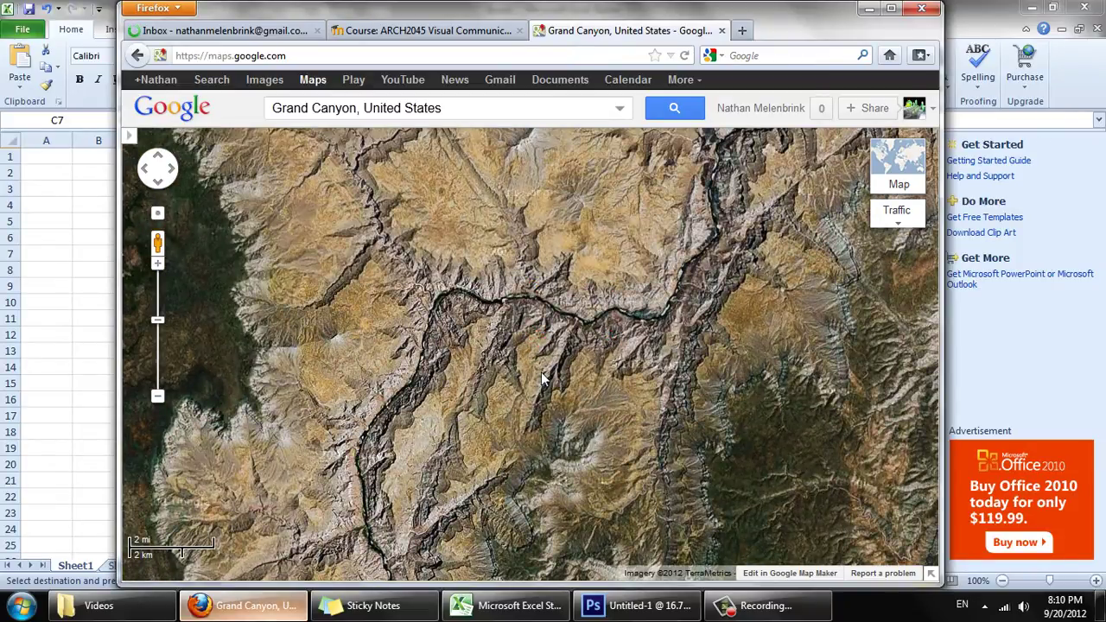
{"action": "left_click_drag", "start_coordinate": [549, 385], "coordinate": [555, 247]}
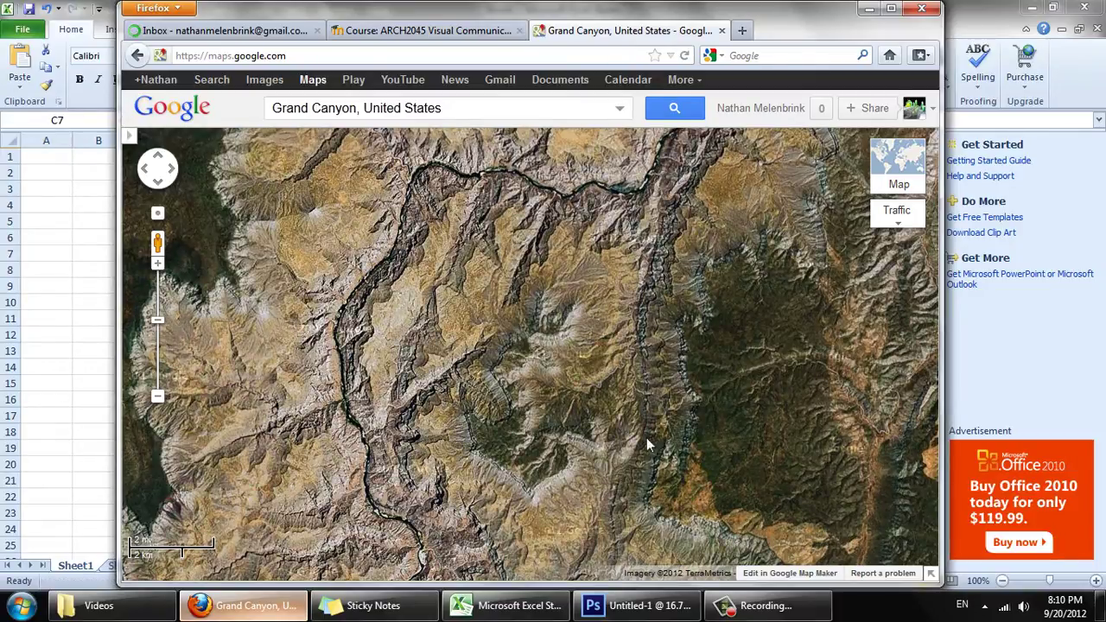
Step: Close the old Untitled-1 document in Photoshop without saving
{"action": "mouse_move", "coordinate": [615, 615]}
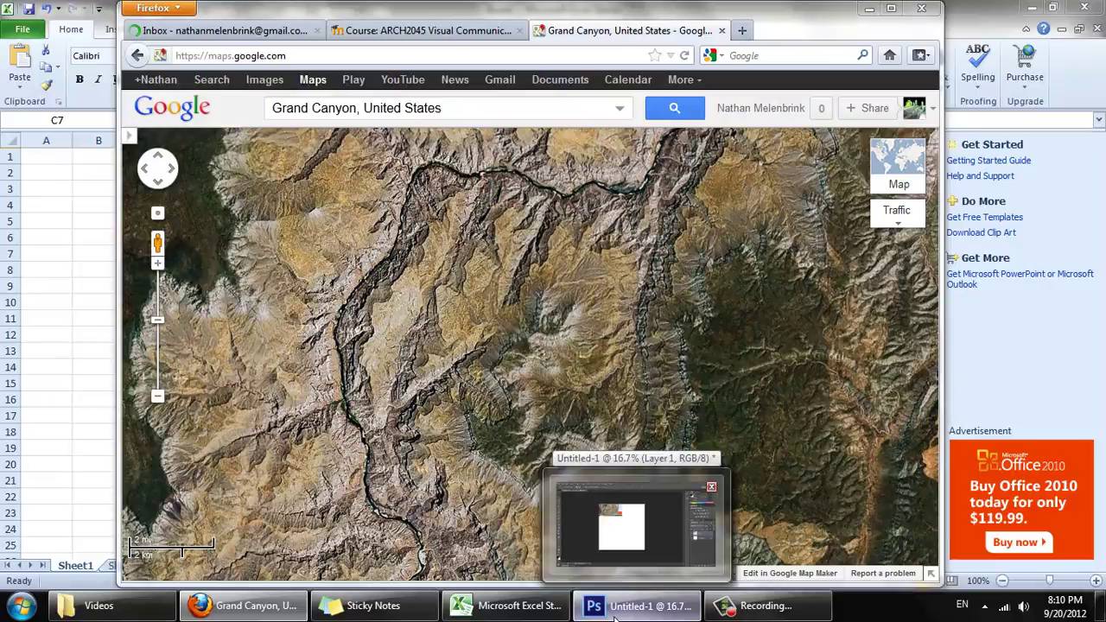
{"action": "left_click", "coordinate": [622, 522]}
{"action": "left_click", "coordinate": [209, 59]}
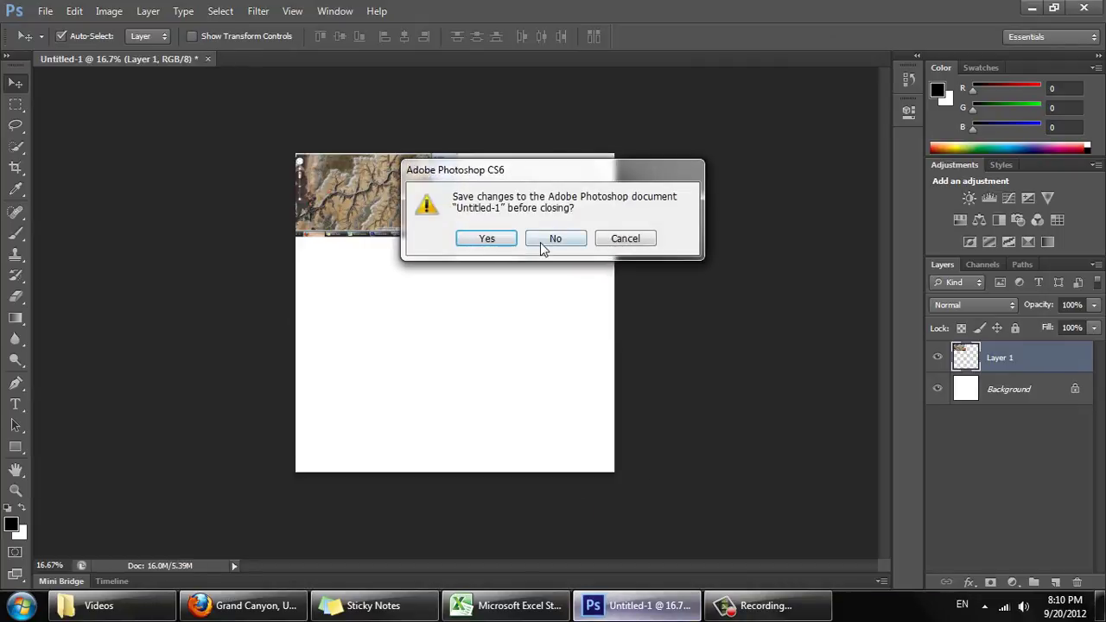
{"action": "left_click", "coordinate": [550, 240]}
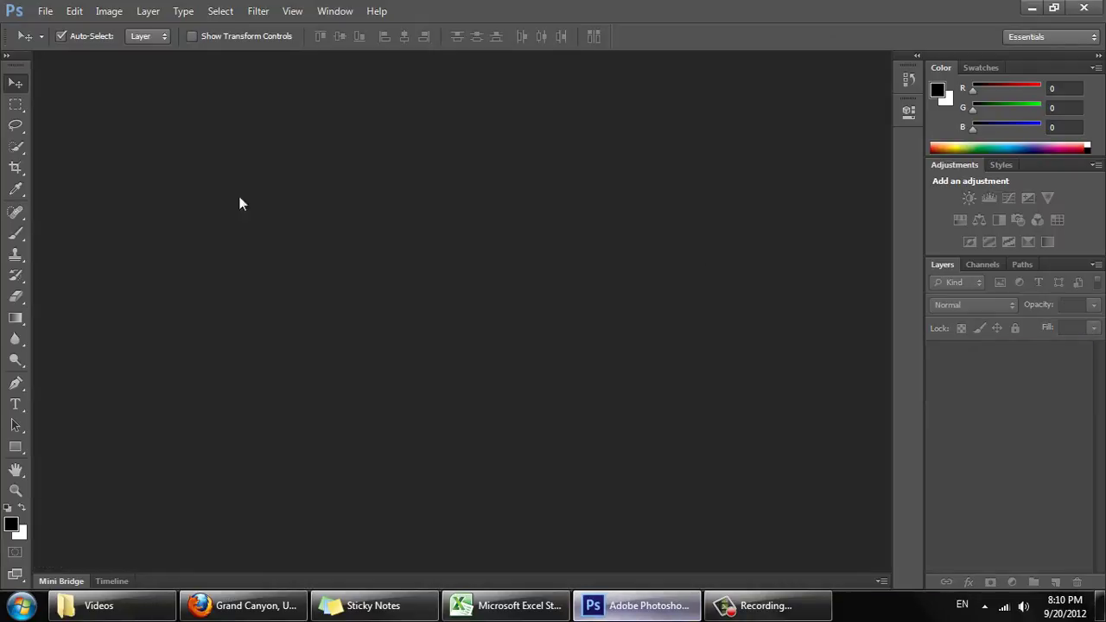
Step: Create a new 200 × 200 mm blank document
{"action": "left_click", "coordinate": [45, 12]}
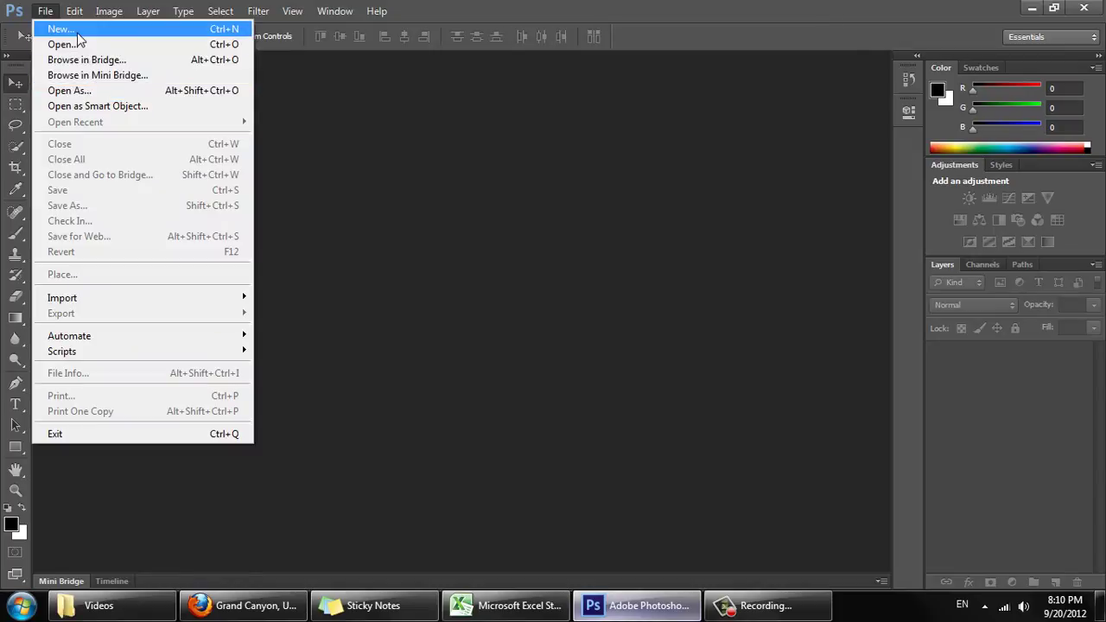
{"action": "left_click", "coordinate": [76, 31]}
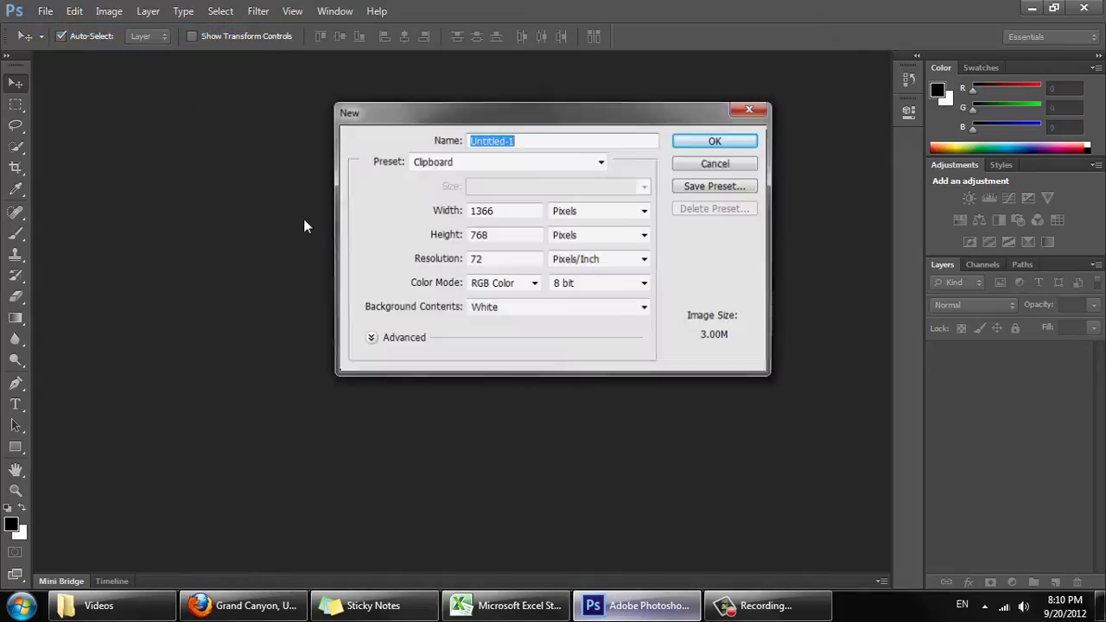
{"action": "left_click", "coordinate": [572, 212]}
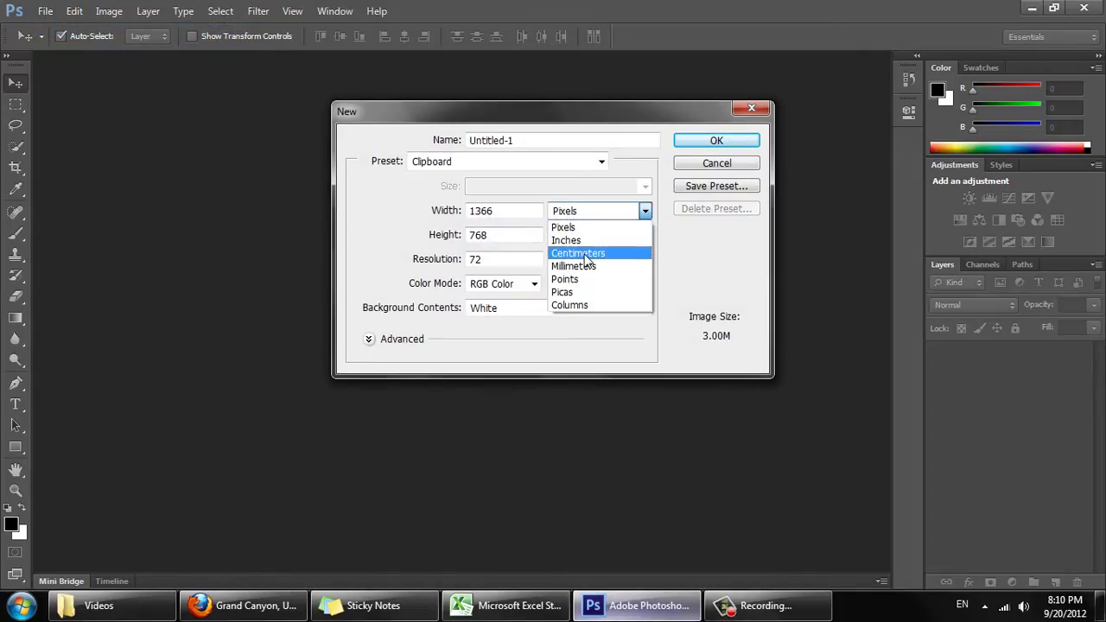
{"action": "left_click", "coordinate": [584, 267]}
{"action": "left_click_drag", "start_coordinate": [513, 212], "coordinate": [413, 212]}
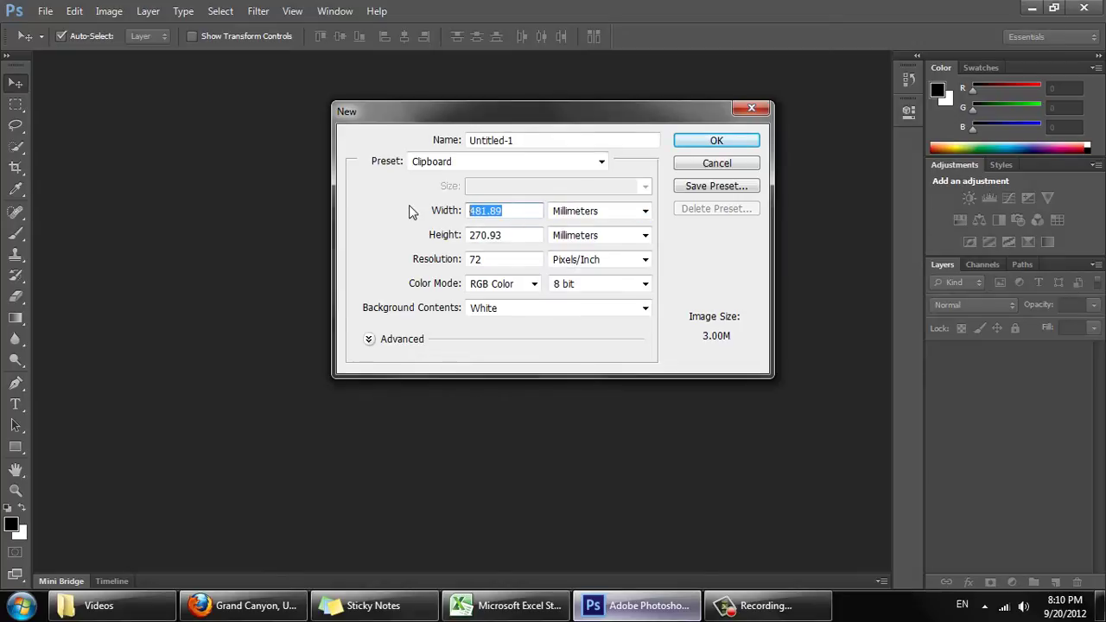
{"action": "type", "text": "200"}
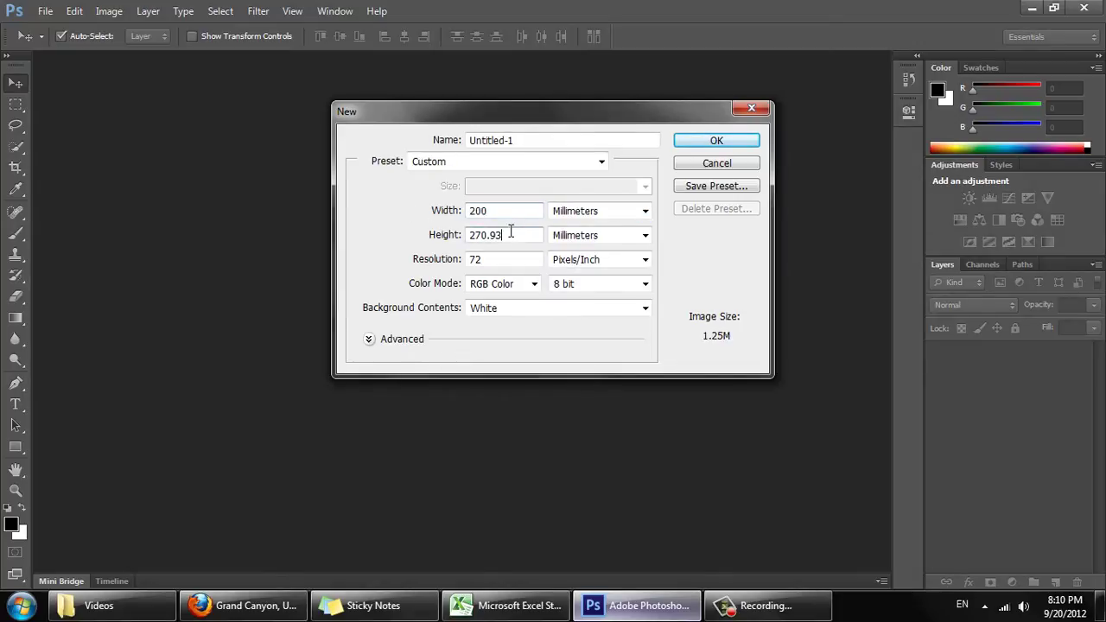
{"action": "left_click_drag", "start_coordinate": [518, 237], "coordinate": [426, 238]}
{"action": "key", "text": "BackSpace"}
{"action": "type", "text": "0"}
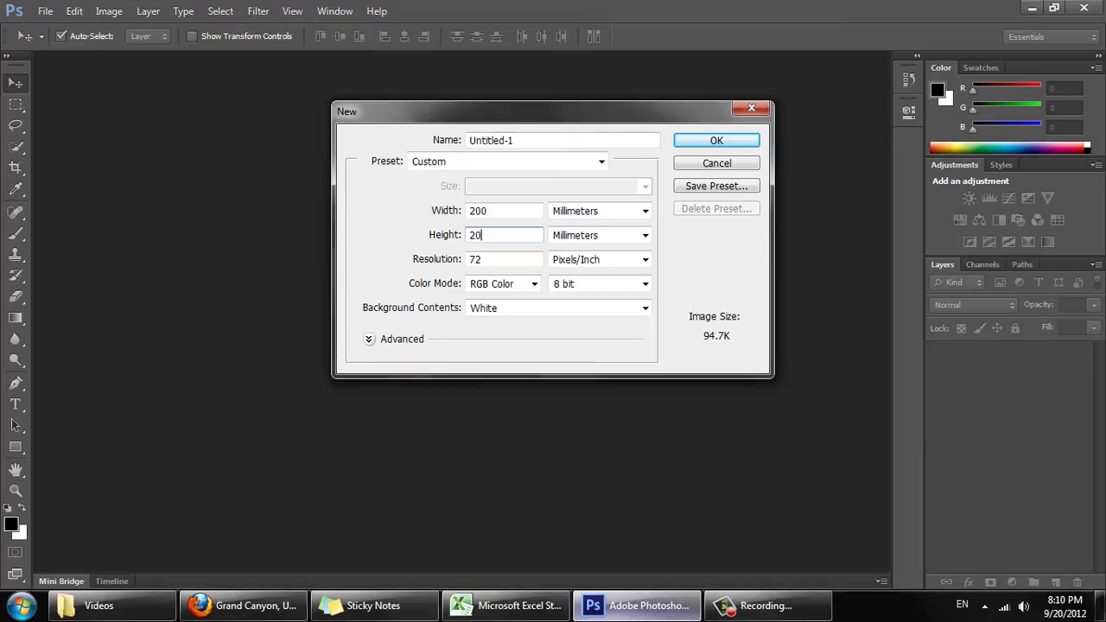
{"action": "type", "text": "0"}
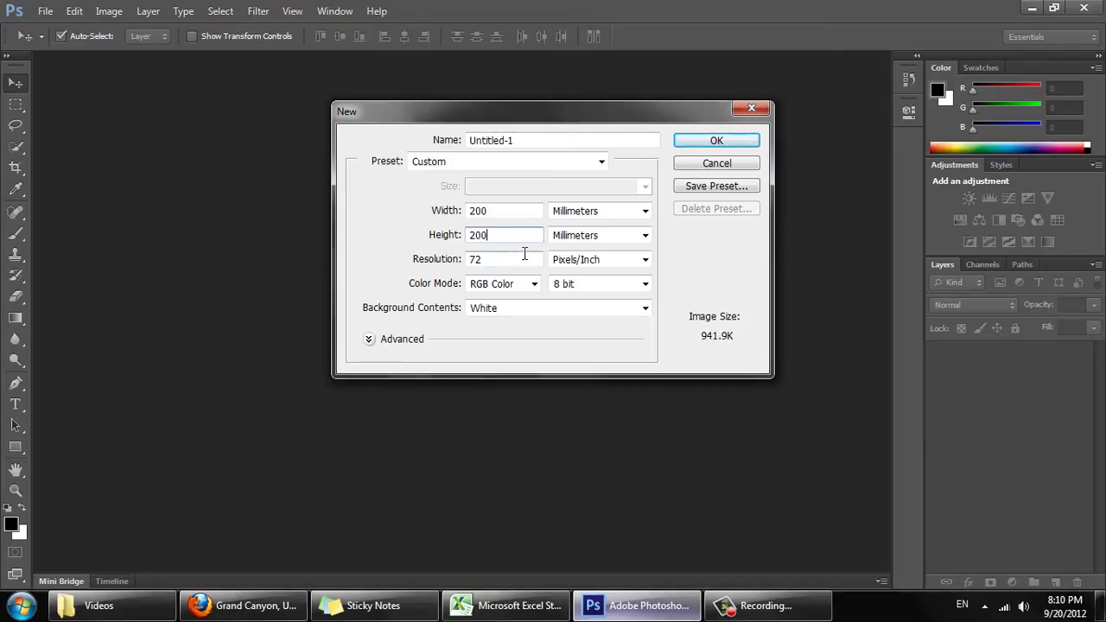
{"action": "left_click", "coordinate": [703, 147]}
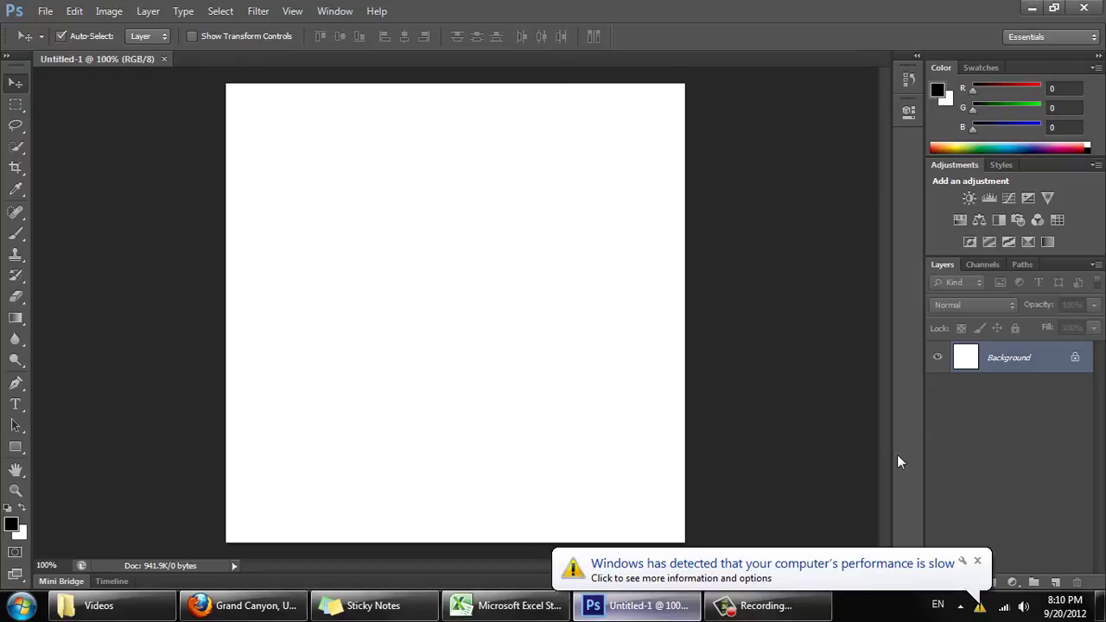
Step: Paste the Grand Canyon map screenshot into the new document as Layer 1
{"action": "left_click", "coordinate": [980, 561]}
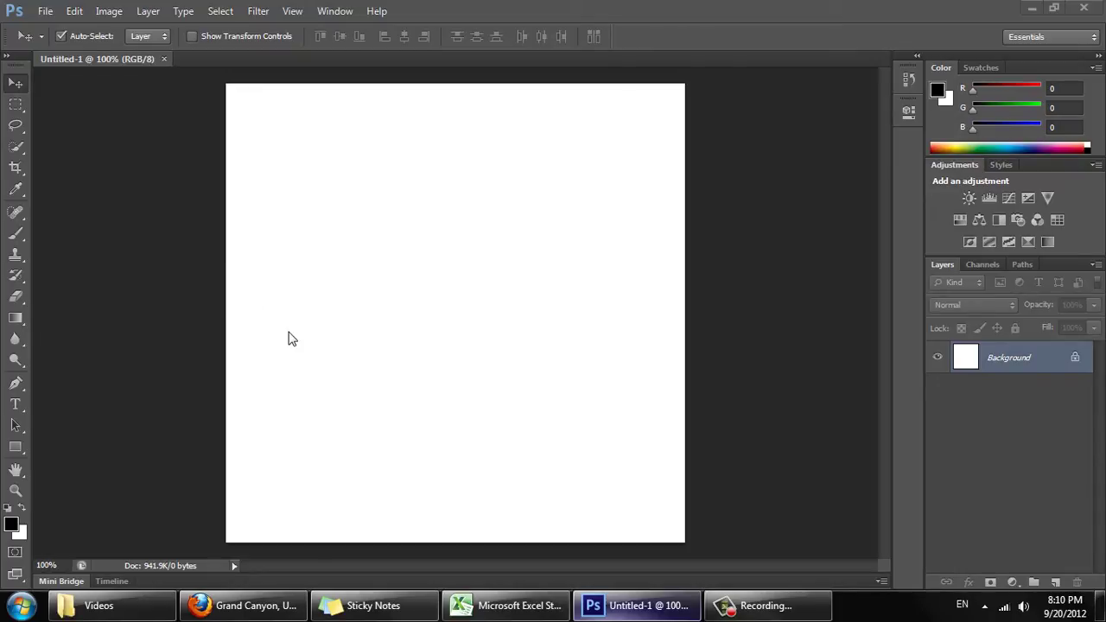
{"action": "left_click", "coordinate": [701, 344]}
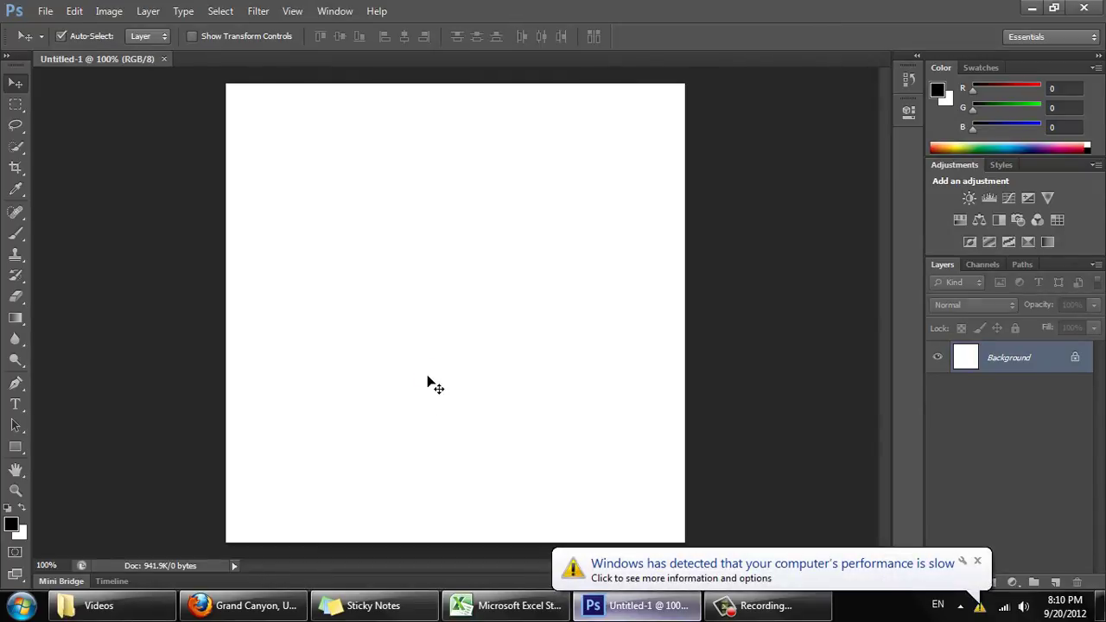
{"action": "key", "text": "ctrl+v"}
Step: Drag Layer 1 up and left so the canyon imagery fills the canvas
{"action": "left_click", "coordinate": [976, 561]}
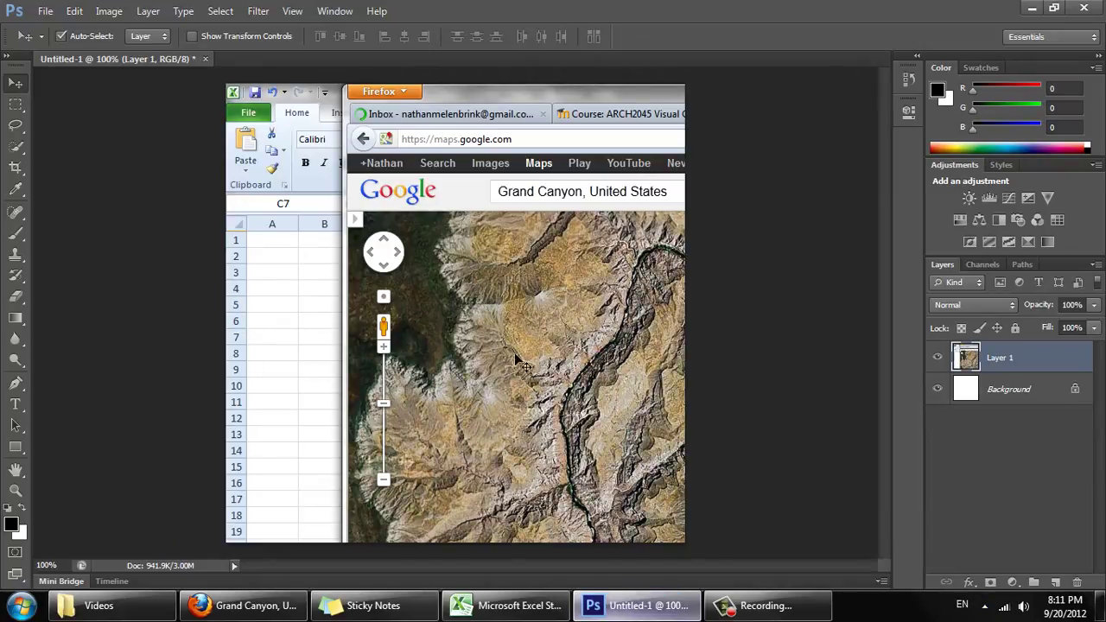
{"action": "left_click_drag", "start_coordinate": [510, 349], "coordinate": [321, 223]}
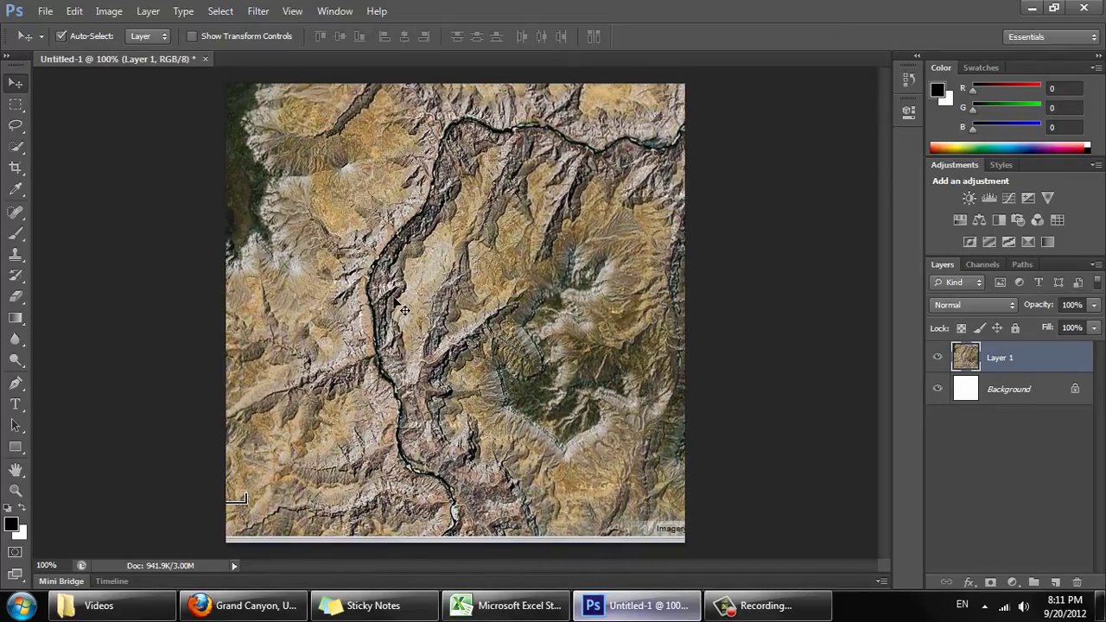
{"action": "scroll", "coordinate": [404, 309], "scroll_direction": "down", "scroll_amount": 2, "text": "alt"}
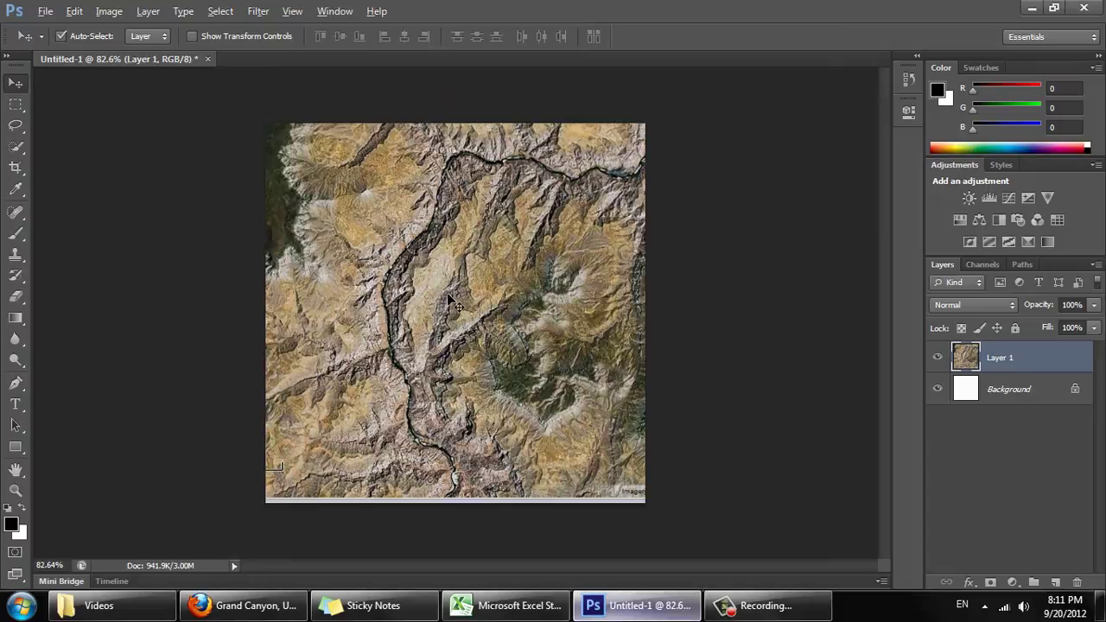
{"action": "scroll", "coordinate": [449, 298], "scroll_direction": "down", "scroll_amount": 1, "text": "alt"}
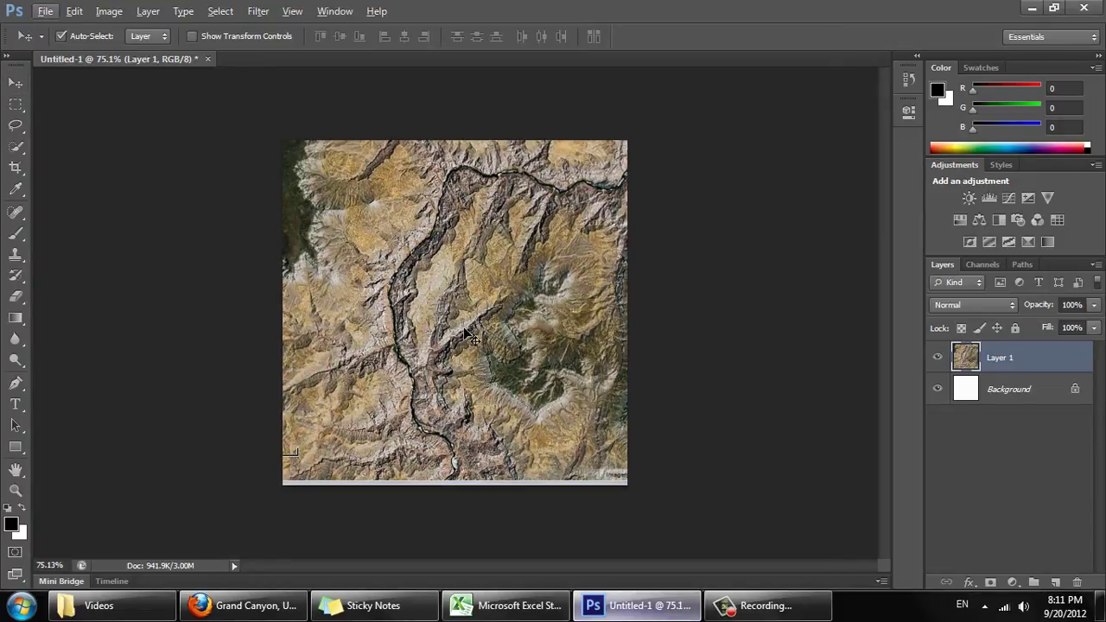
Step: Scale Layer 1 to about 104% and shift it up so terrain covers every edge
{"action": "key", "text": "ctrl+t"}
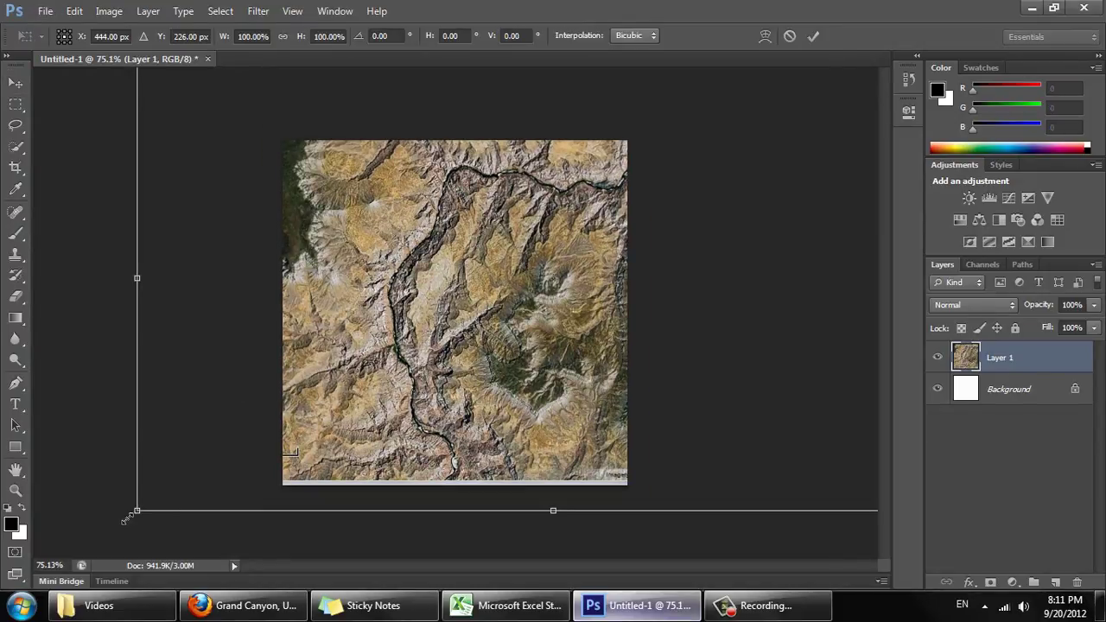
{"action": "left_click_drag", "start_coordinate": [114, 527], "coordinate": [97, 536]}
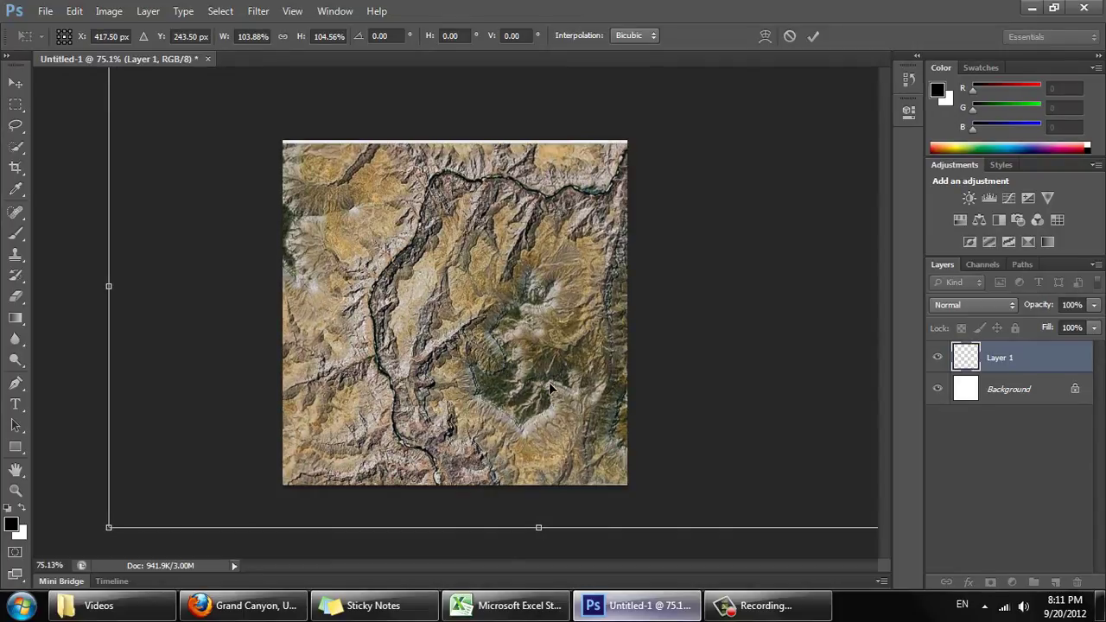
{"action": "left_click_drag", "start_coordinate": [549, 381], "coordinate": [544, 343]}
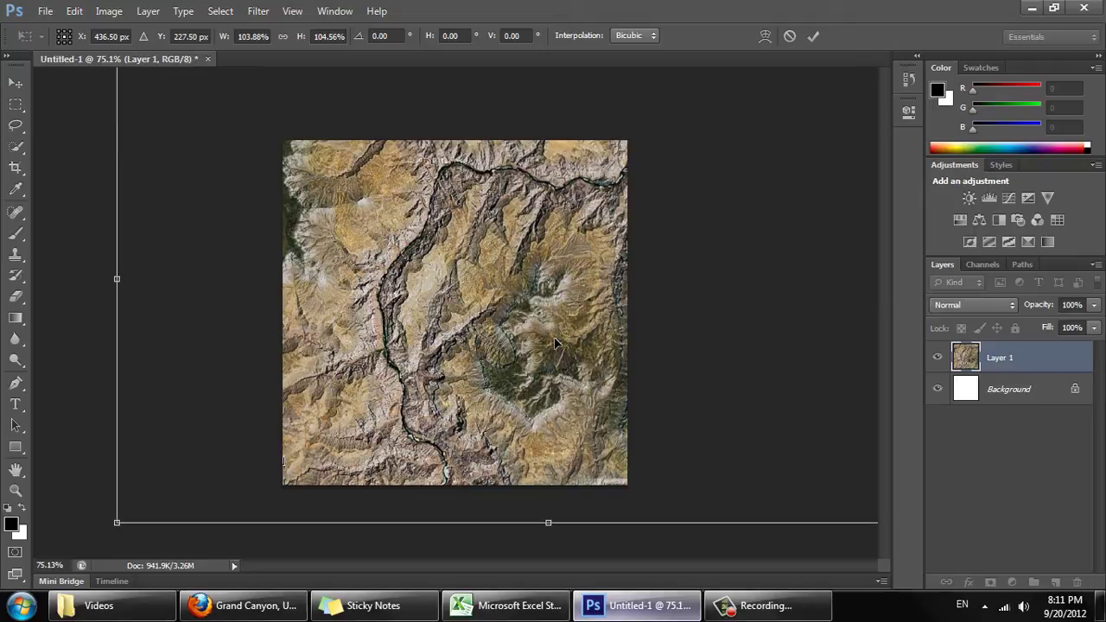
{"action": "key", "text": "Return"}
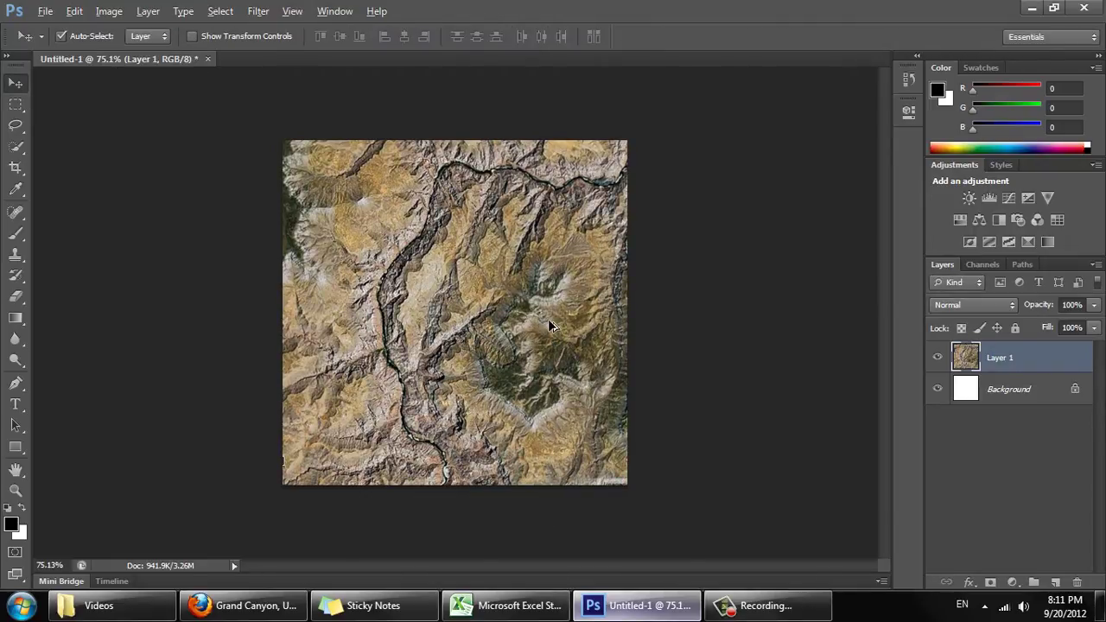
{"action": "key", "text": "alt"}
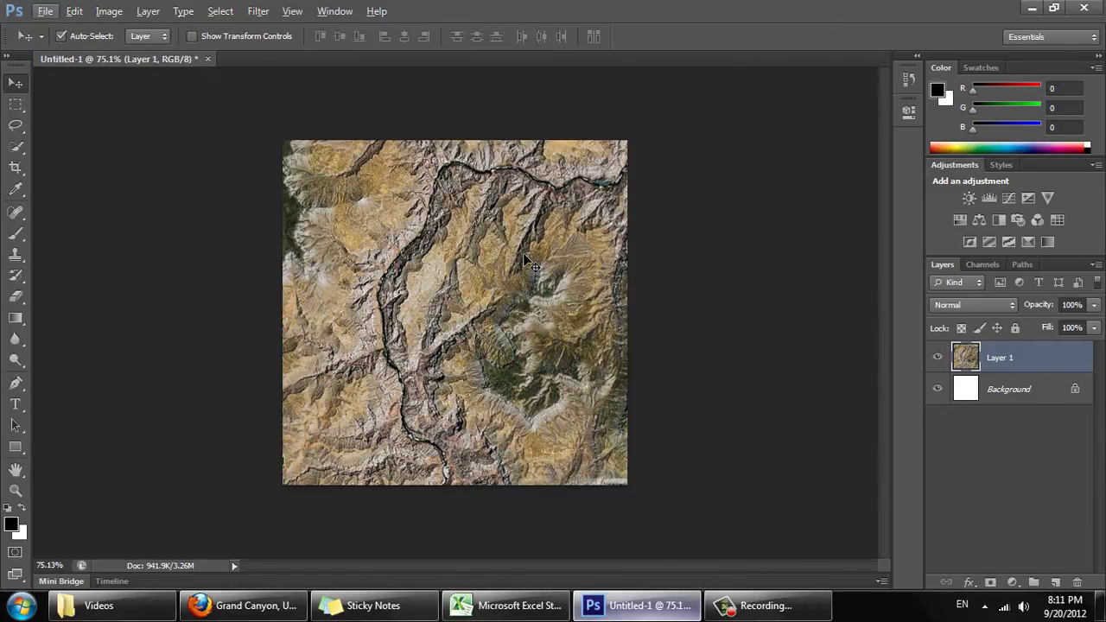
Step: Desaturate Layer 1 to greyscale with Hue/Saturation set to Saturation -100
{"action": "key", "text": "ctrl+u"}
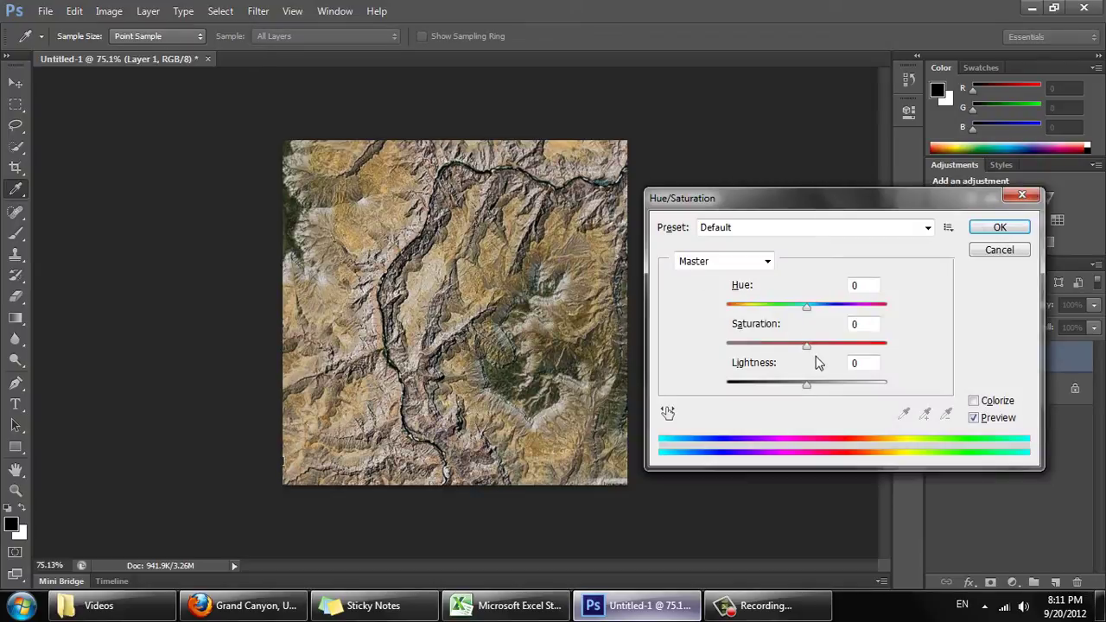
{"action": "left_click_drag", "start_coordinate": [806, 345], "coordinate": [695, 354]}
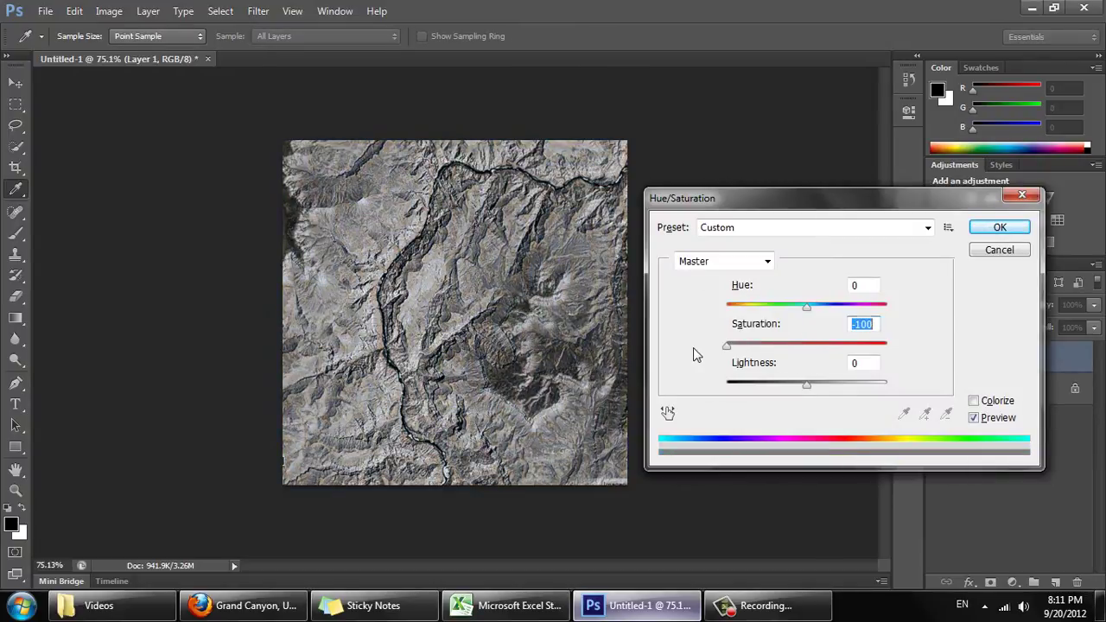
{"action": "left_click", "coordinate": [998, 250]}
{"action": "key", "text": "ctrl+u"}
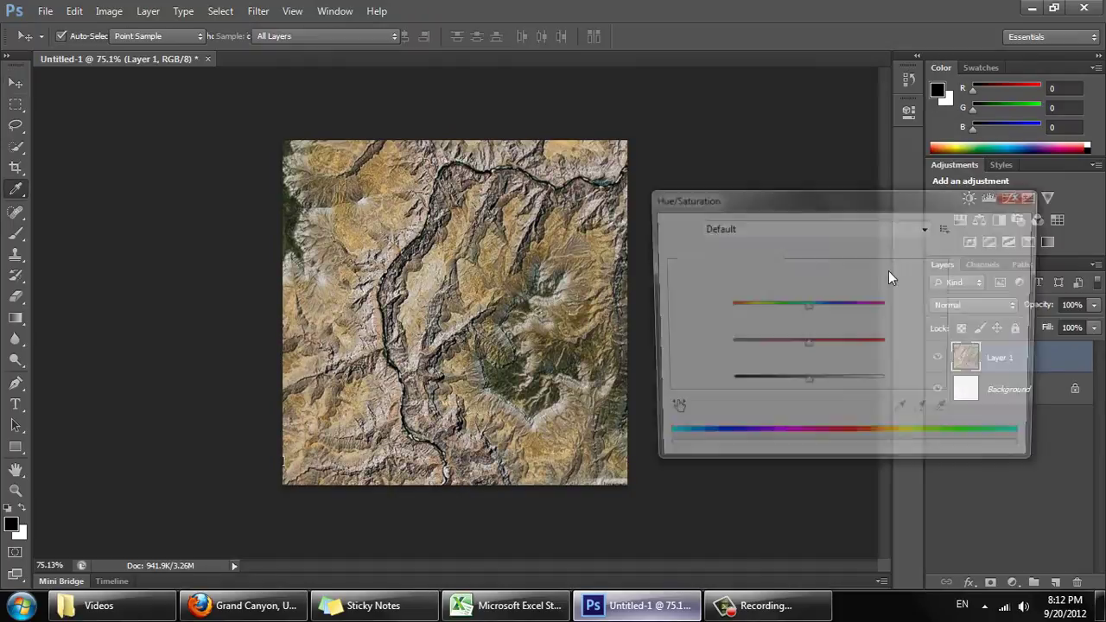
{"action": "left_click_drag", "start_coordinate": [747, 181], "coordinate": [740, 170]}
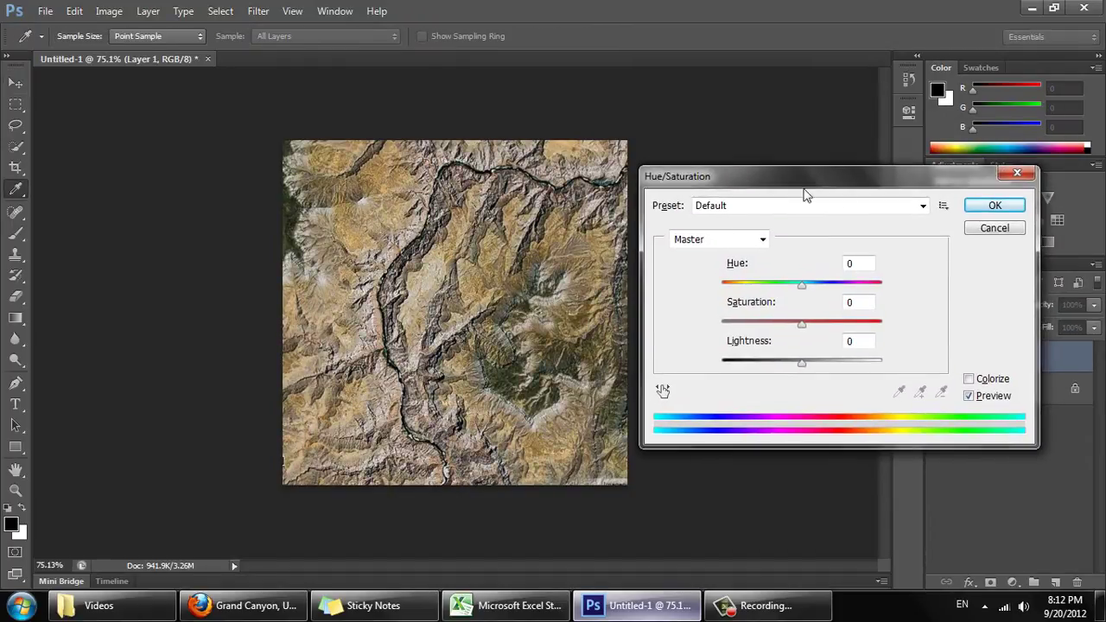
{"action": "left_click_drag", "start_coordinate": [802, 325], "coordinate": [722, 326]}
{"action": "left_click", "coordinate": [986, 205]}
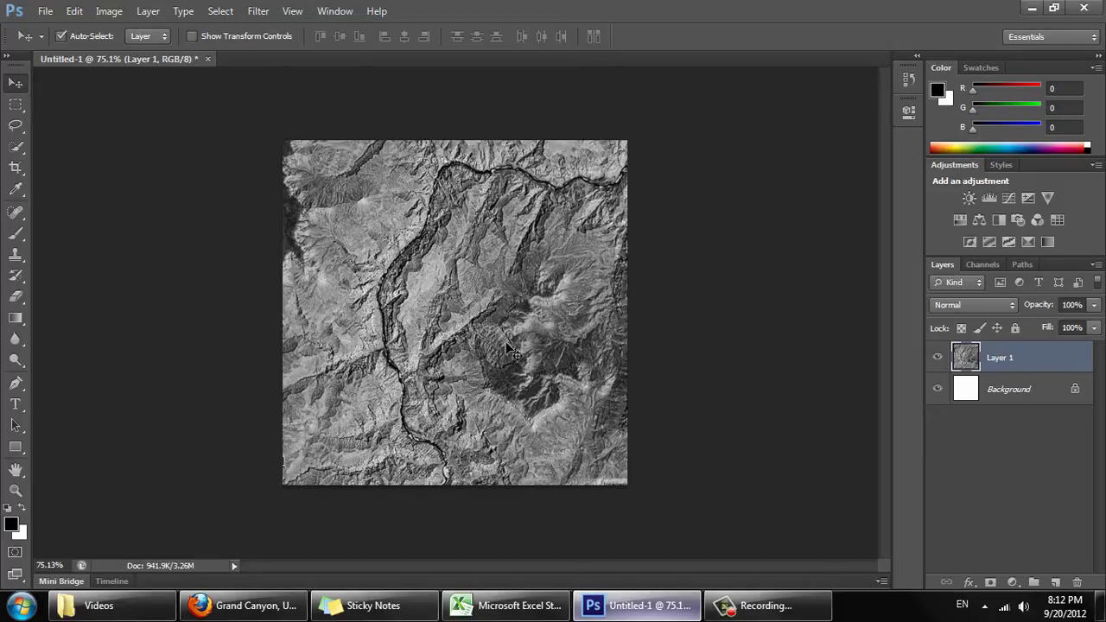
Step: Save the image as grand canyon.jpg in JPEG format at maximum quality 12
{"action": "left_click", "coordinate": [45, 10]}
{"action": "left_click", "coordinate": [91, 207]}
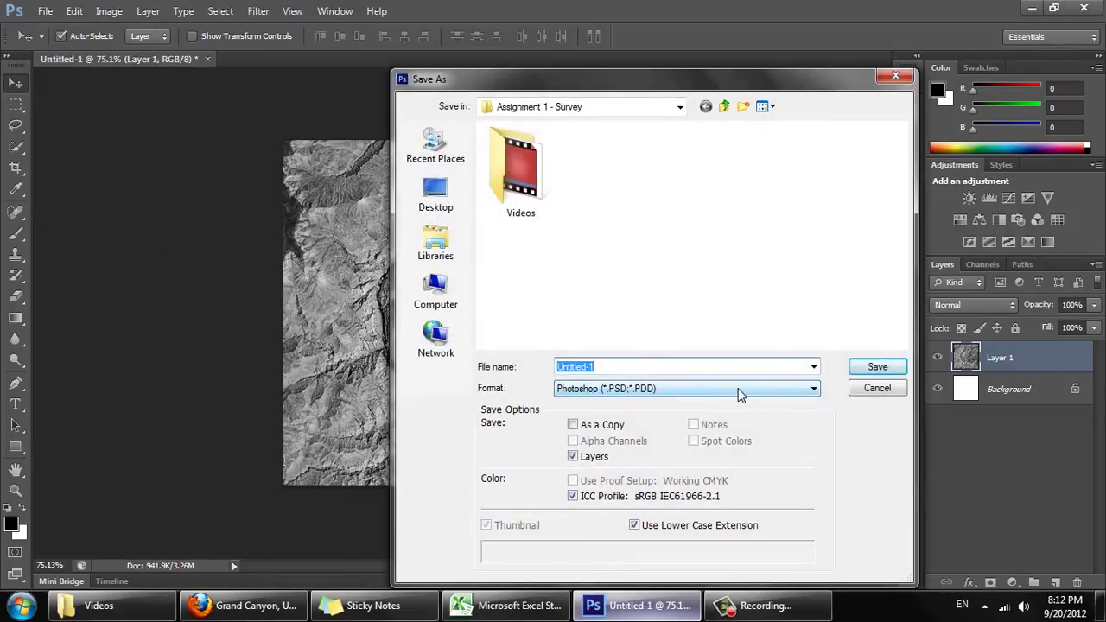
{"action": "left_click", "coordinate": [739, 389]}
{"action": "left_click", "coordinate": [677, 489]}
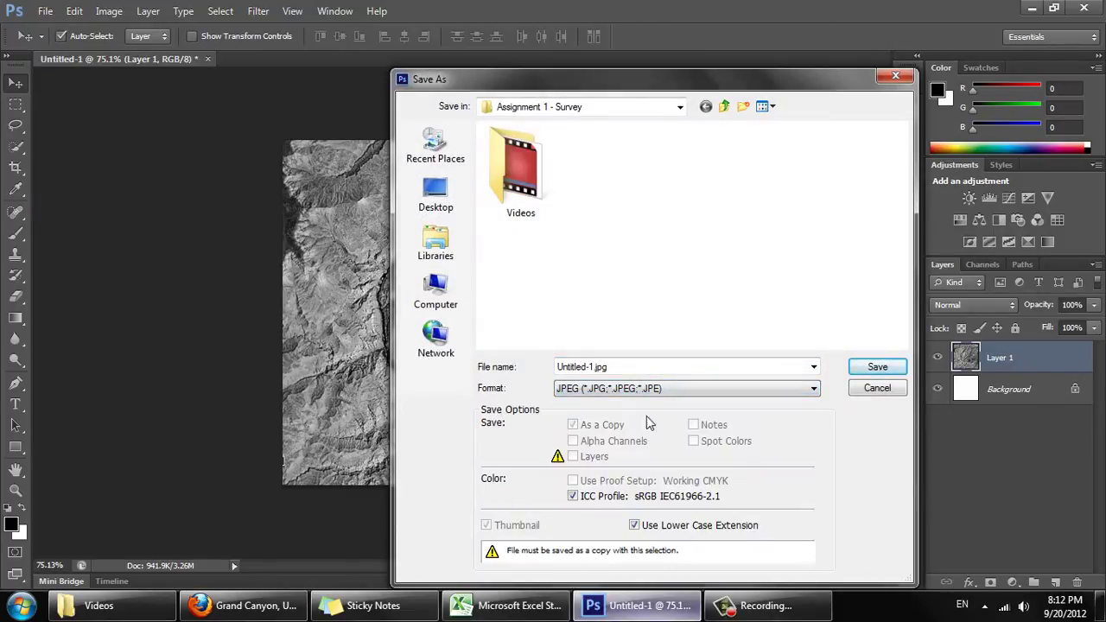
{"action": "left_click", "coordinate": [593, 366]}
{"action": "left_click_drag", "start_coordinate": [593, 366], "coordinate": [486, 366]}
{"action": "type", "text": "grand canyon"}
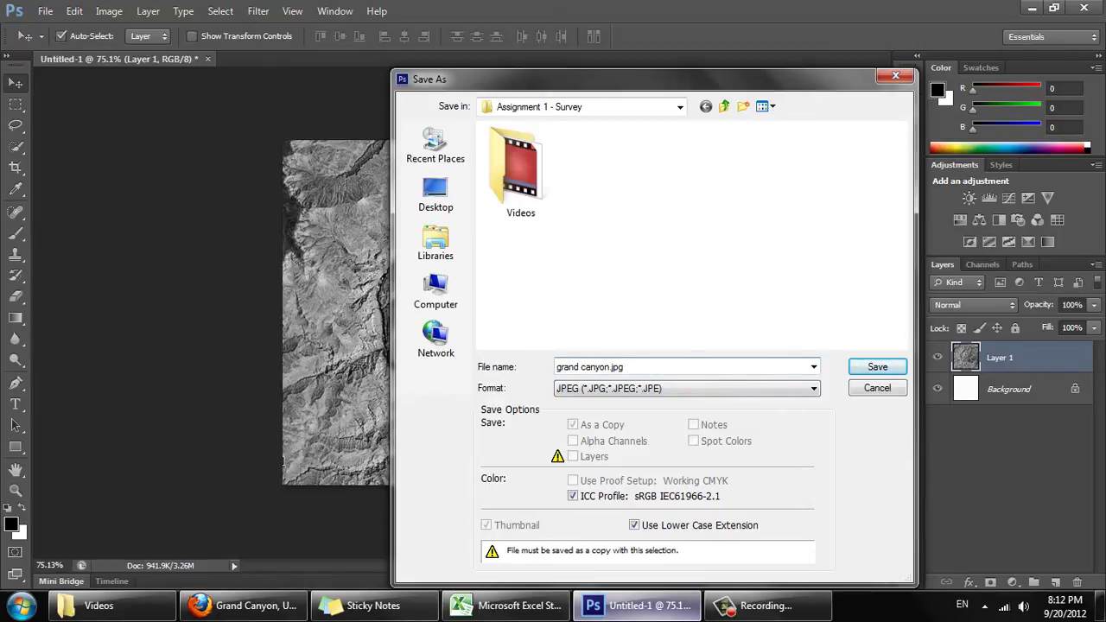
{"action": "left_click", "coordinate": [875, 368]}
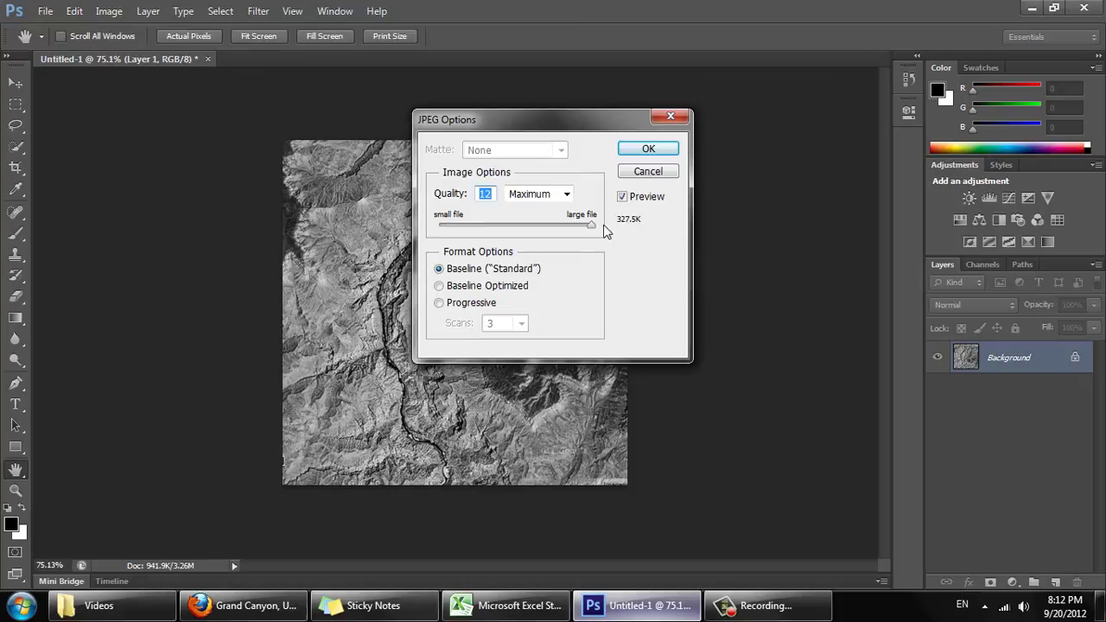
{"action": "left_click", "coordinate": [647, 148]}
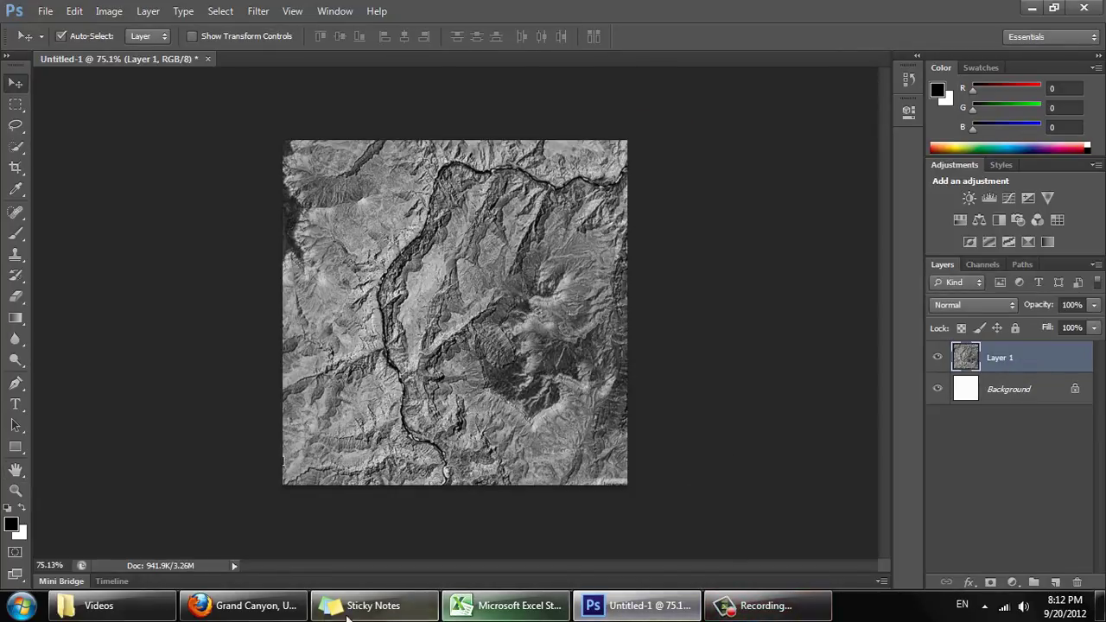
Step: Launch Rhino 4 with the Large Objects - Millimeters template and maximize the Top viewport
{"action": "left_click", "coordinate": [21, 607]}
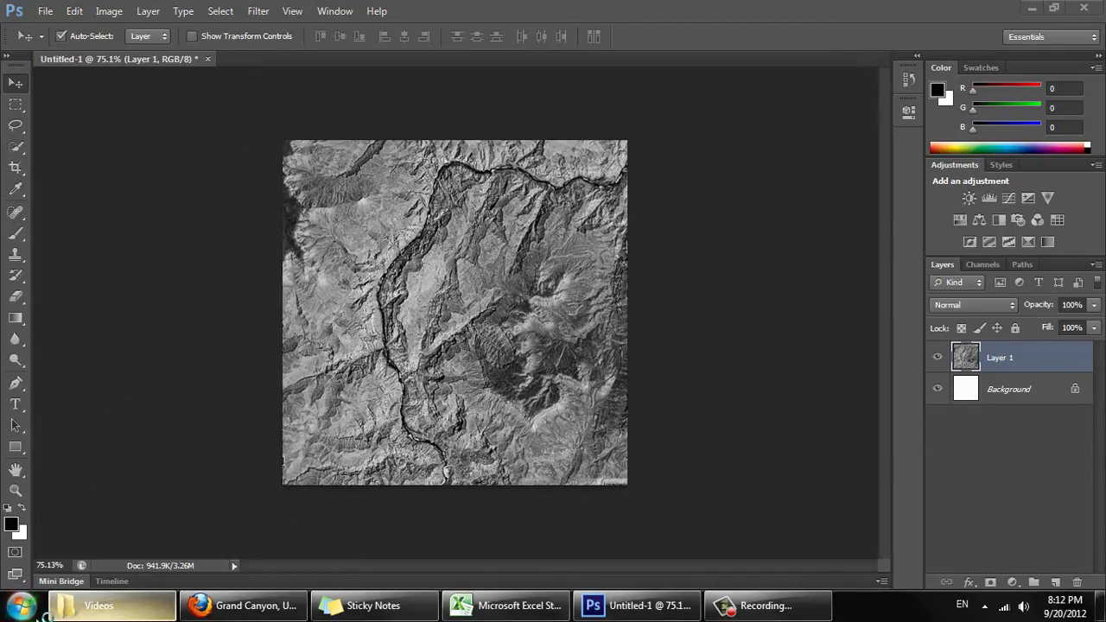
{"action": "left_click", "coordinate": [21, 605]}
{"action": "left_click", "coordinate": [111, 205]}
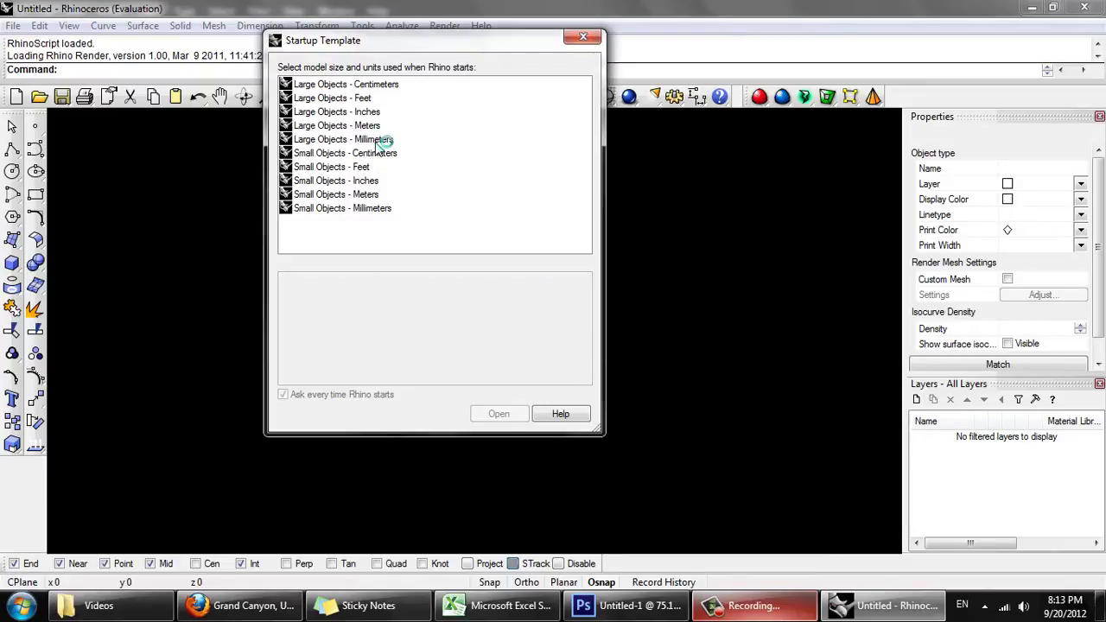
{"action": "double_click", "coordinate": [376, 140]}
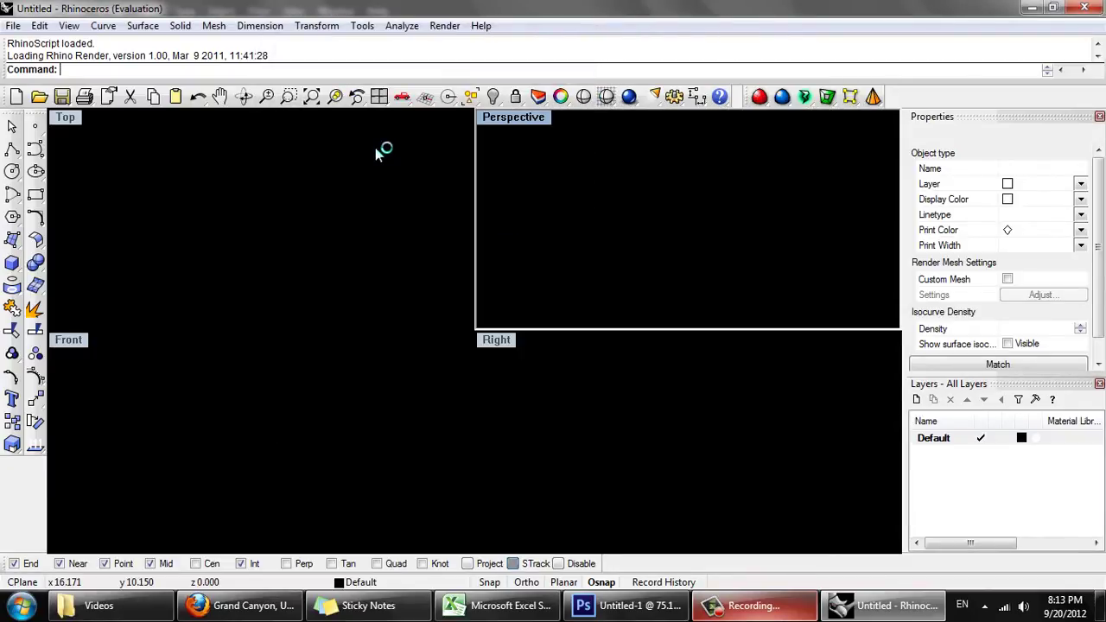
{"action": "left_click", "coordinate": [65, 116]}
{"action": "double_click", "coordinate": [64, 116]}
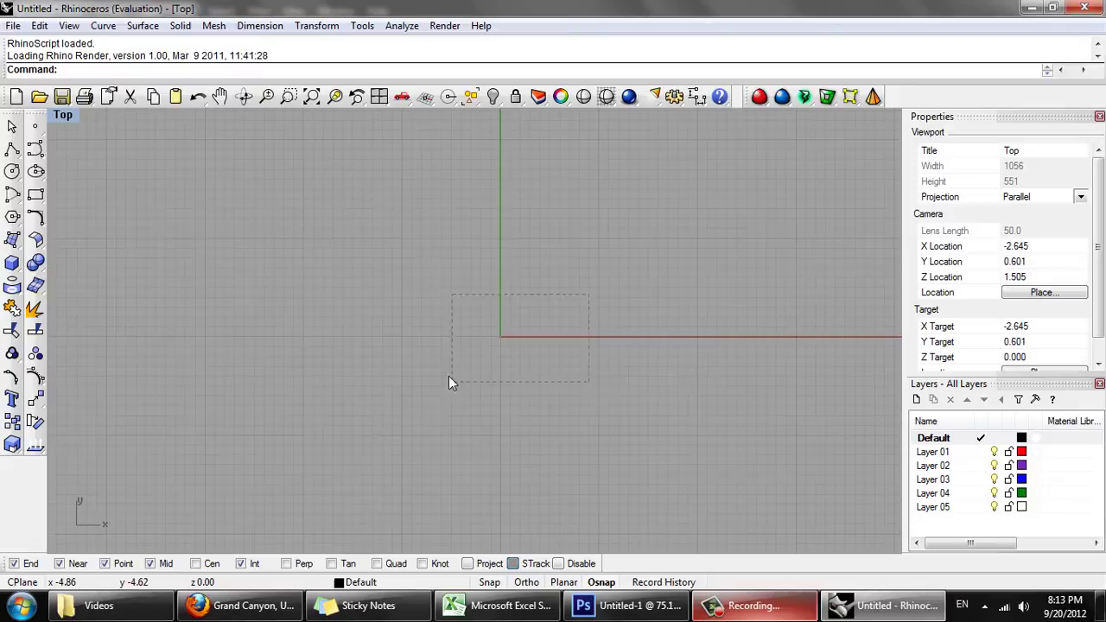
{"action": "scroll", "coordinate": [438, 324], "scroll_direction": "down", "scroll_amount": 3}
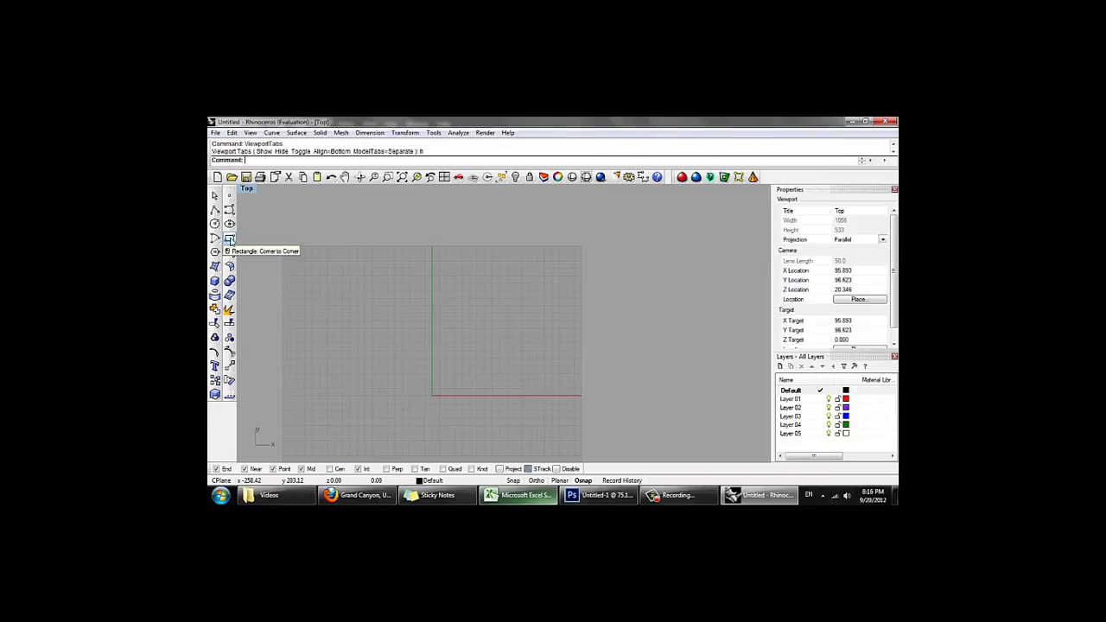
Step: Draw a 200,200 corner rectangle from the origin in the Top view and frame it
{"action": "left_click", "coordinate": [229, 238]}
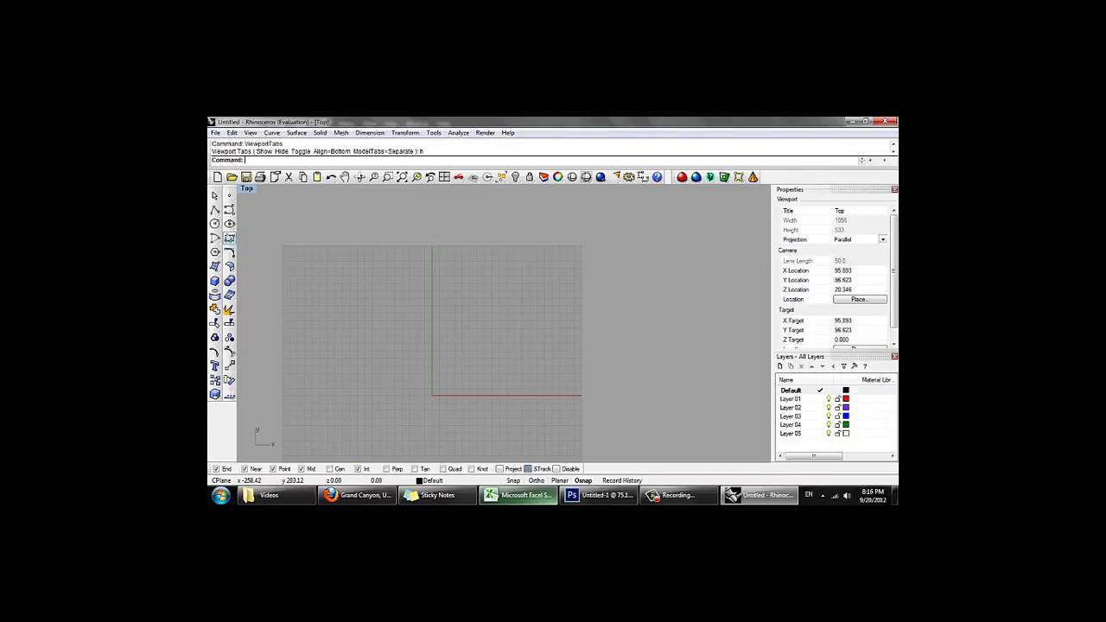
{"action": "type", "text": "ct"}
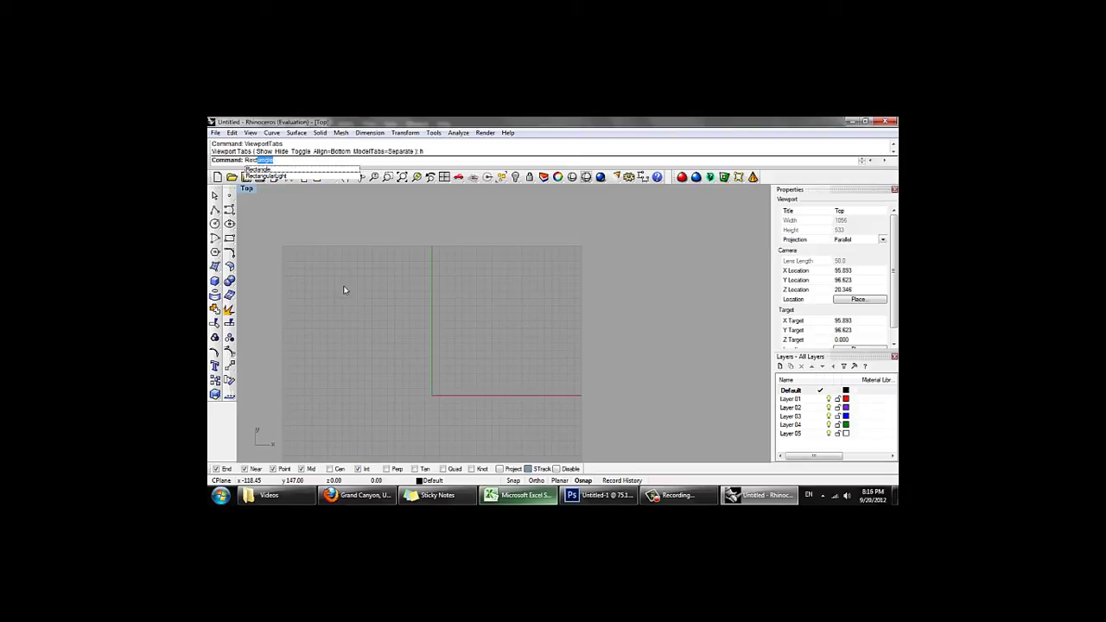
{"action": "key", "text": "Return"}
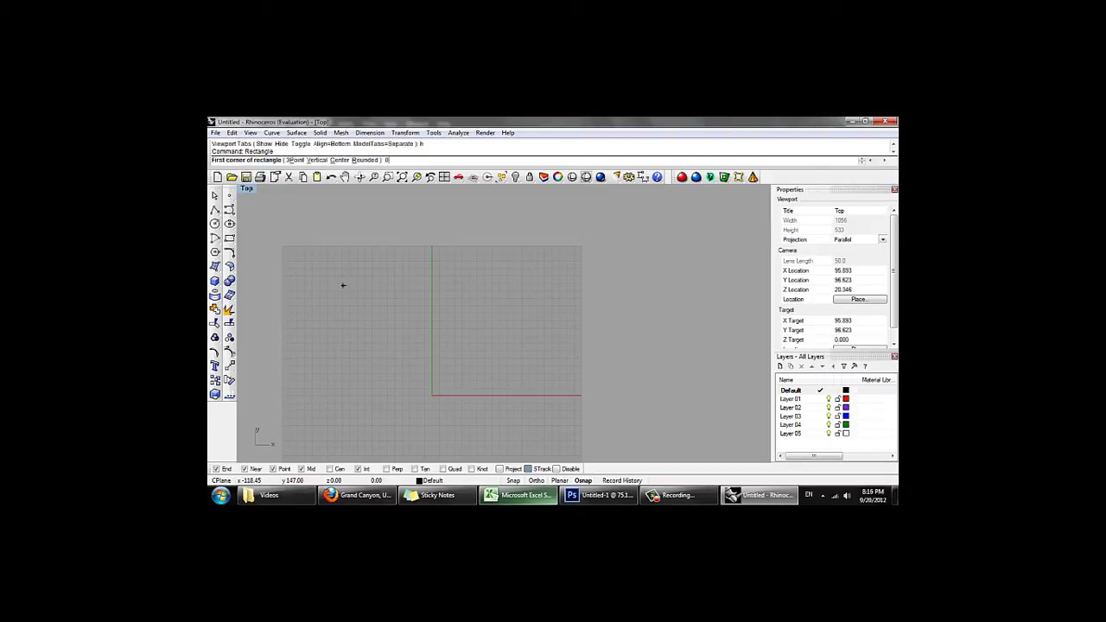
{"action": "key", "text": "Return"}
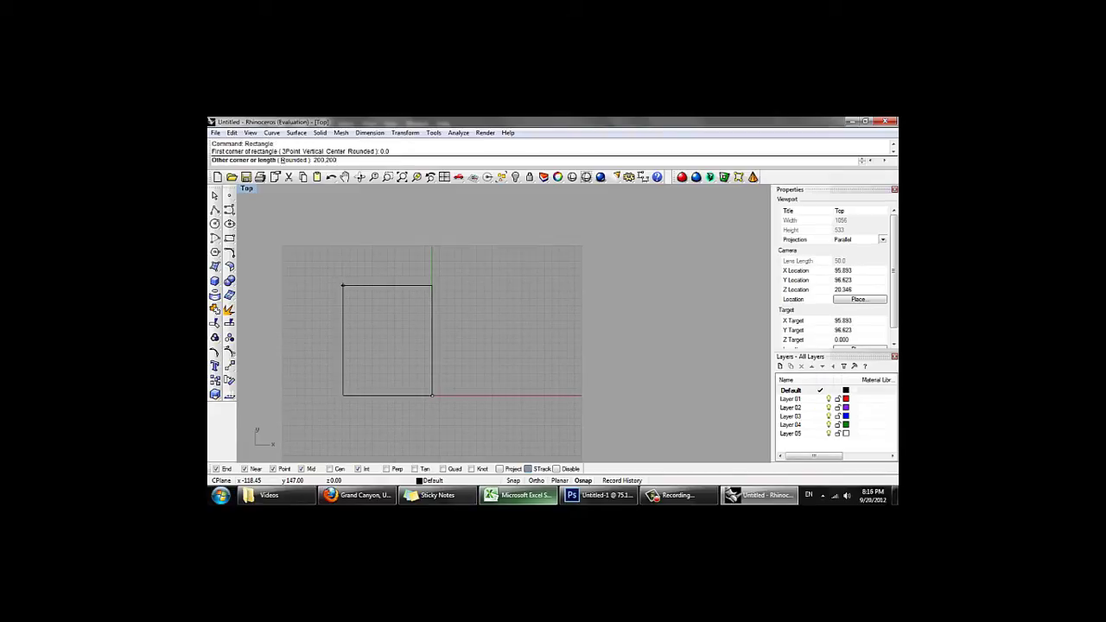
{"action": "type", "text": "200,200"}
{"action": "key", "text": "Return"}
{"action": "right_click_drag", "start_coordinate": [599, 285], "coordinate": [571, 290]}
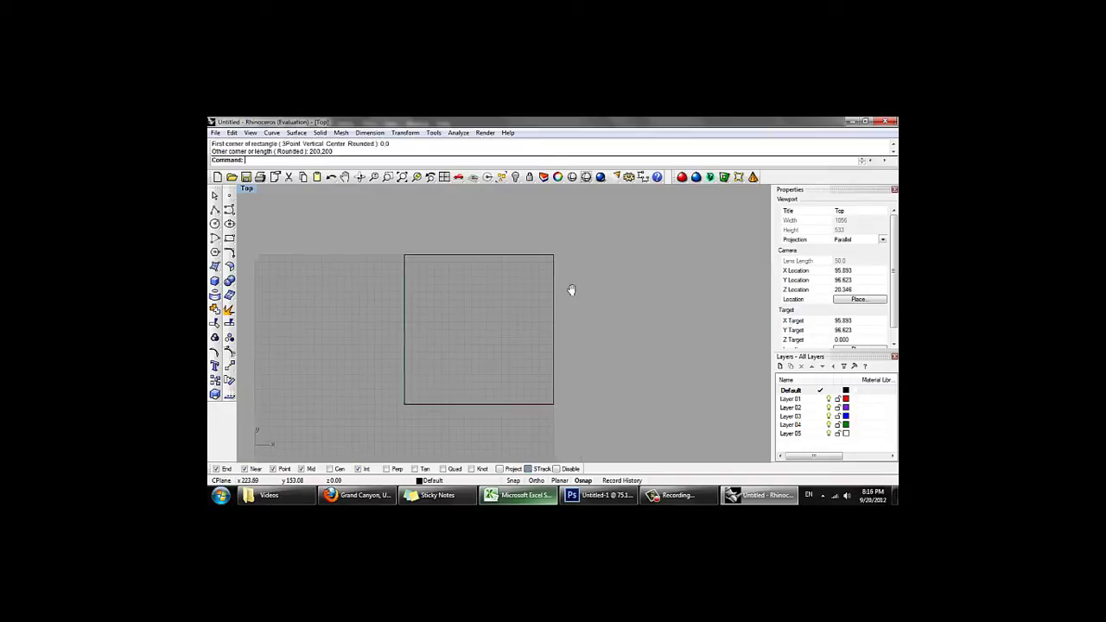
{"action": "scroll", "coordinate": [551, 333], "scroll_direction": "up", "scroll_amount": 2}
{"action": "right_click_drag", "start_coordinate": [550, 330], "coordinate": [557, 334]}
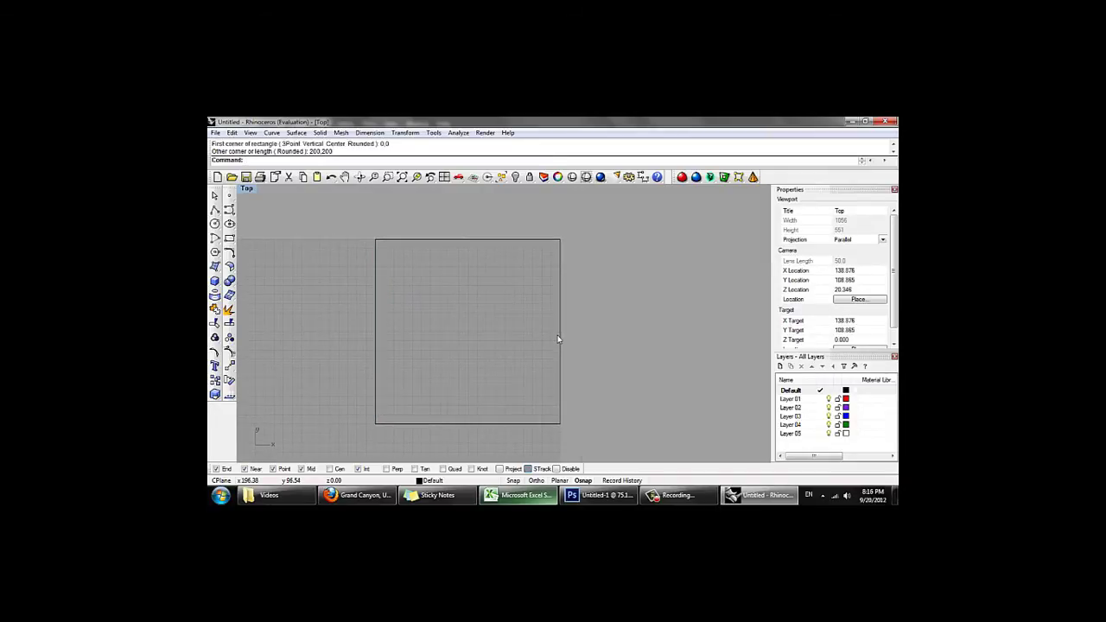
Step: Build a 50 x 50-sample, 20 mm high heightfield from 'grand canyon' spanning the square's corners
{"action": "type", "text": "he"}
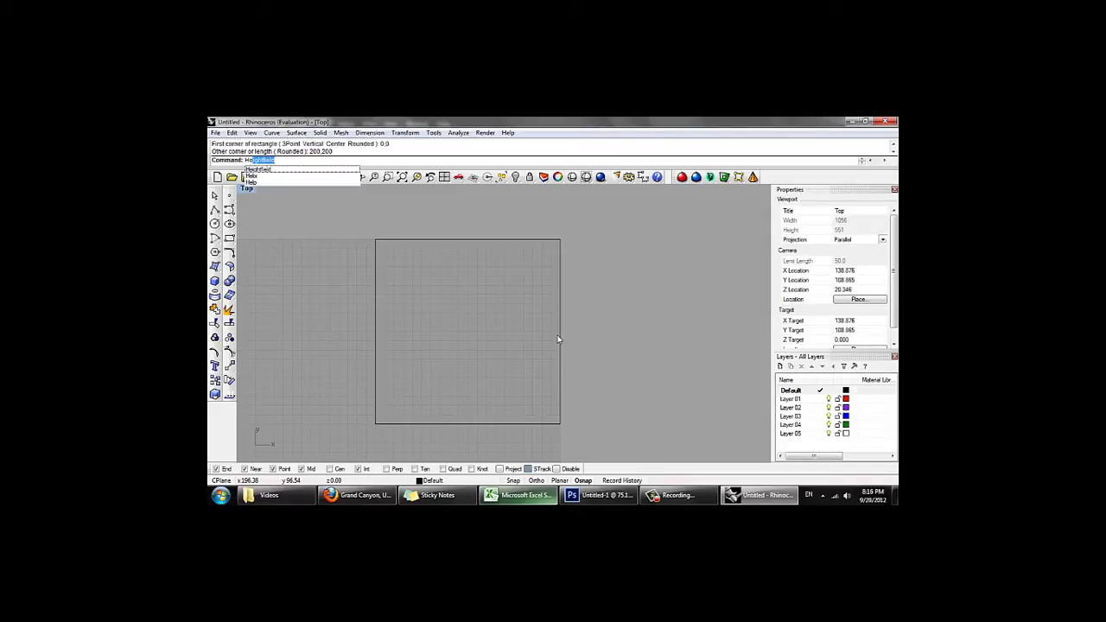
{"action": "key", "text": "Return"}
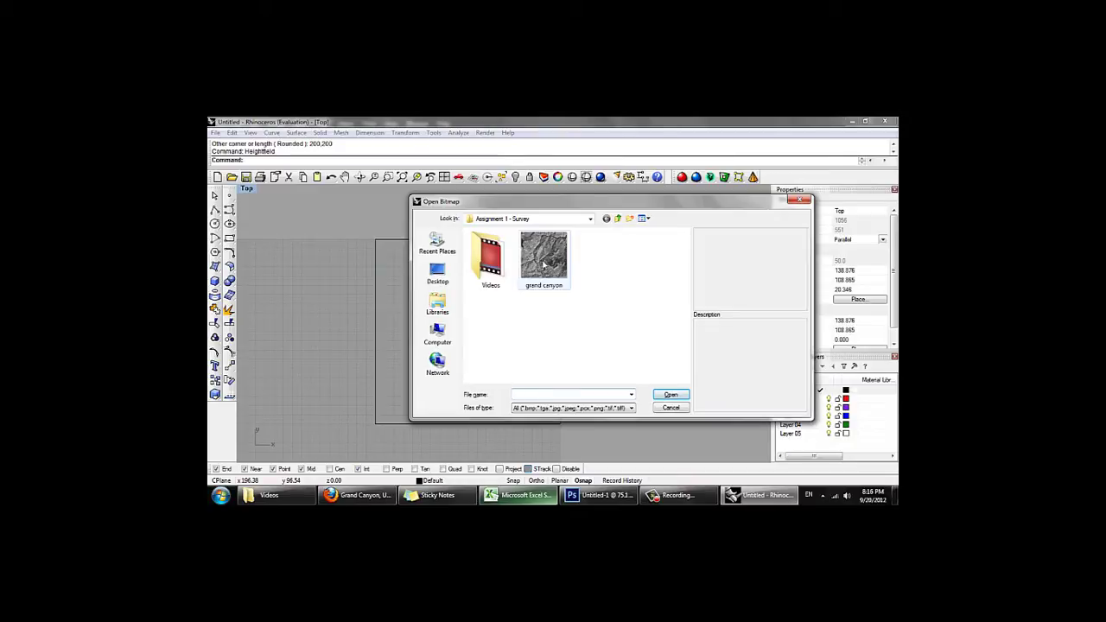
{"action": "double_click", "coordinate": [545, 259]}
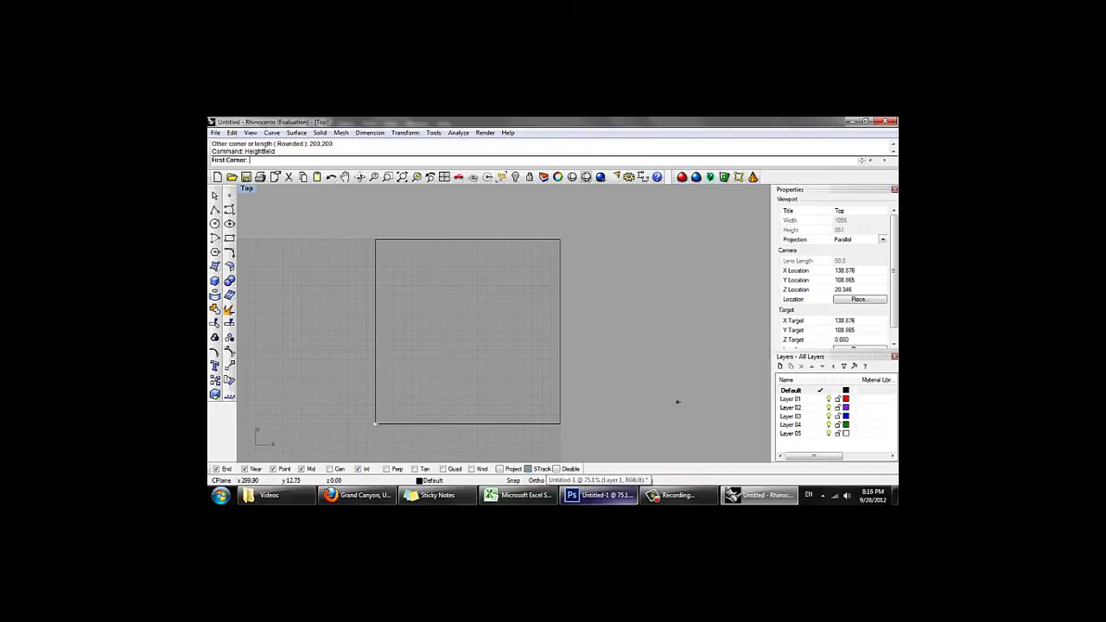
{"action": "left_click", "coordinate": [378, 424]}
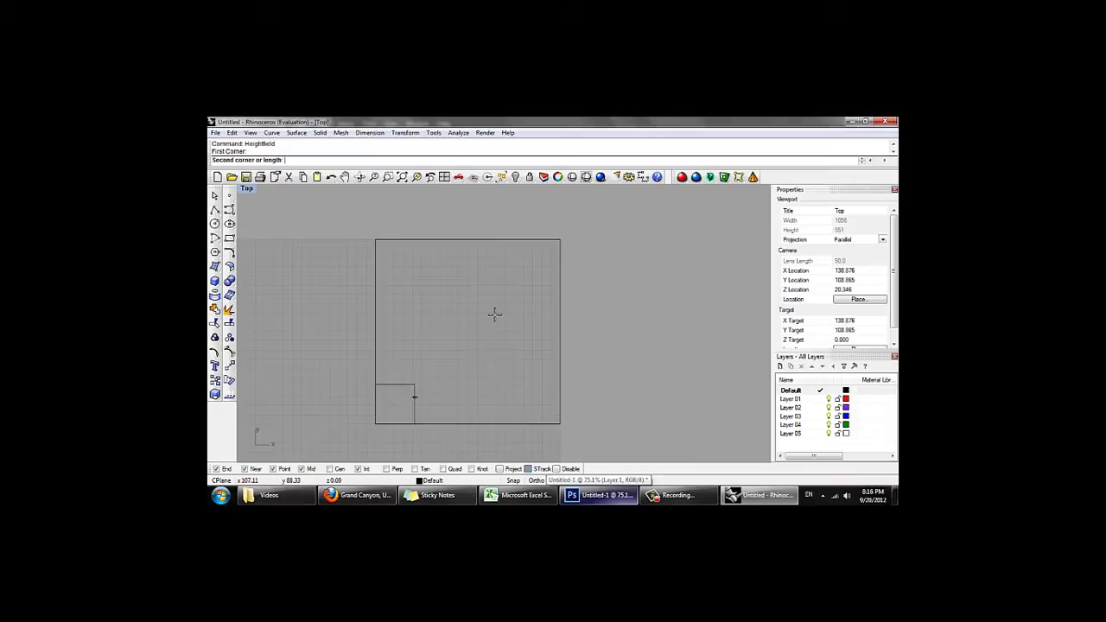
{"action": "left_click", "coordinate": [559, 240]}
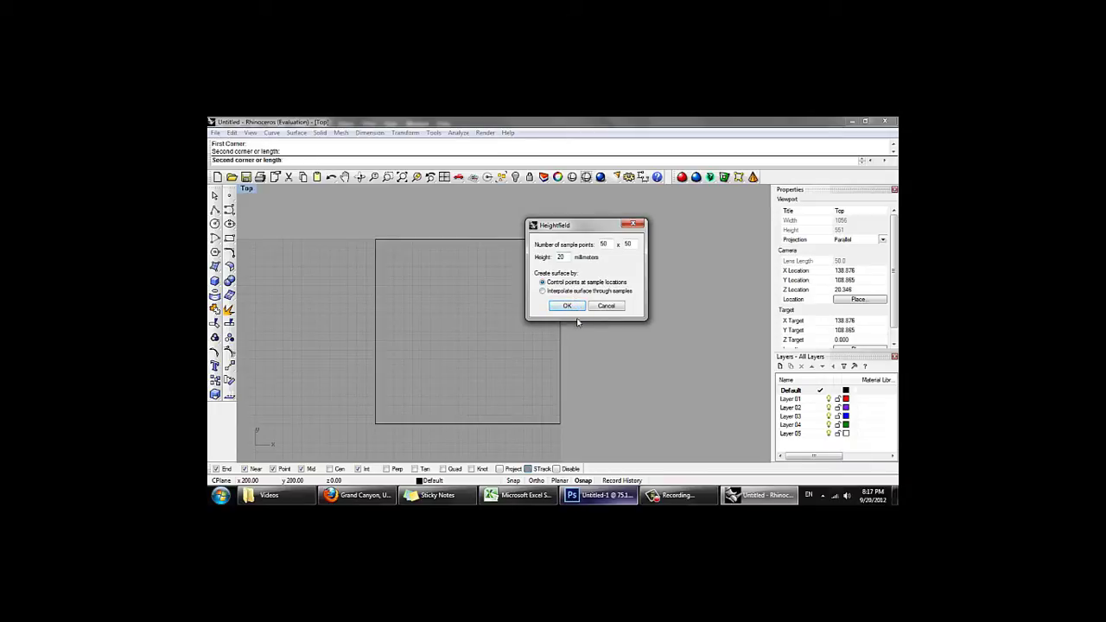
{"action": "left_click", "coordinate": [566, 305]}
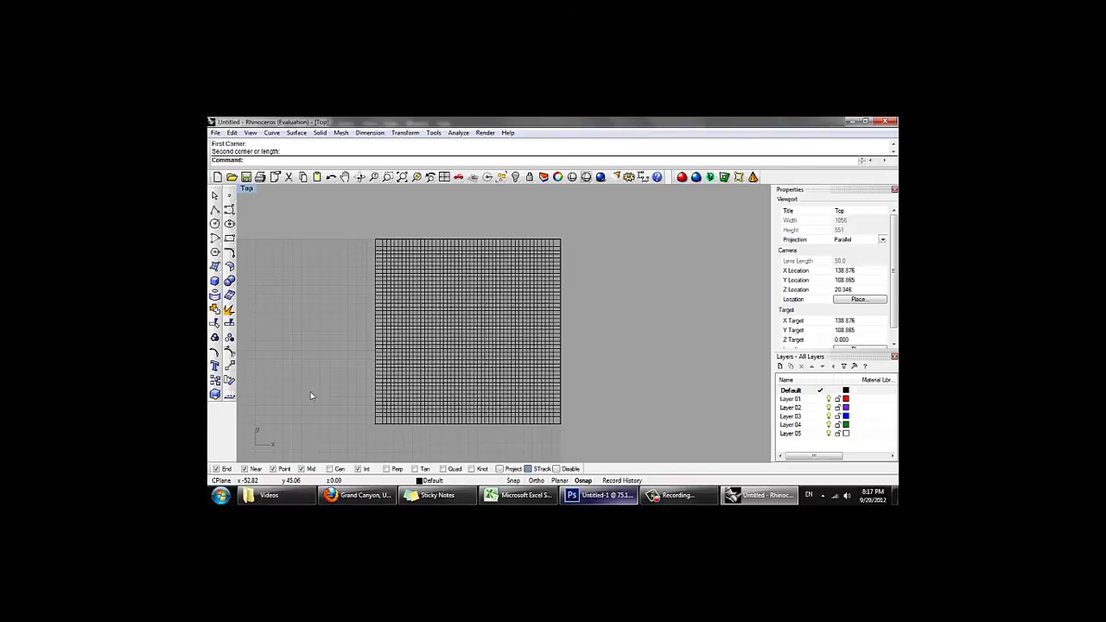
Step: Switch the Top viewport to a Perspective view and orbit to see the whole terrain at an angle
{"action": "left_click", "coordinate": [246, 189]}
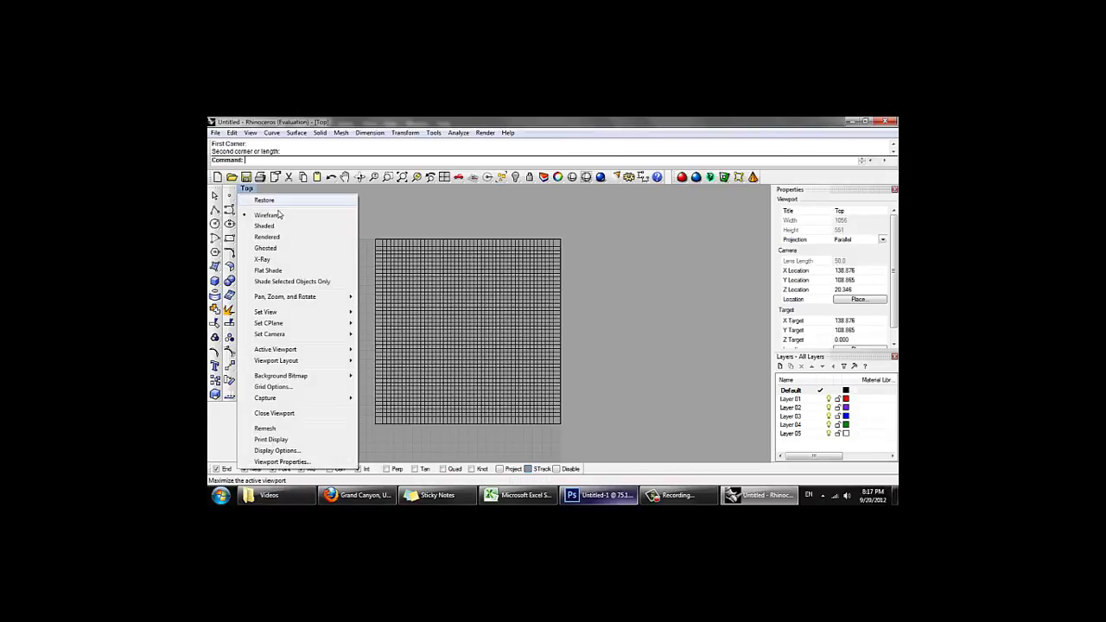
{"action": "mouse_move", "coordinate": [321, 317]}
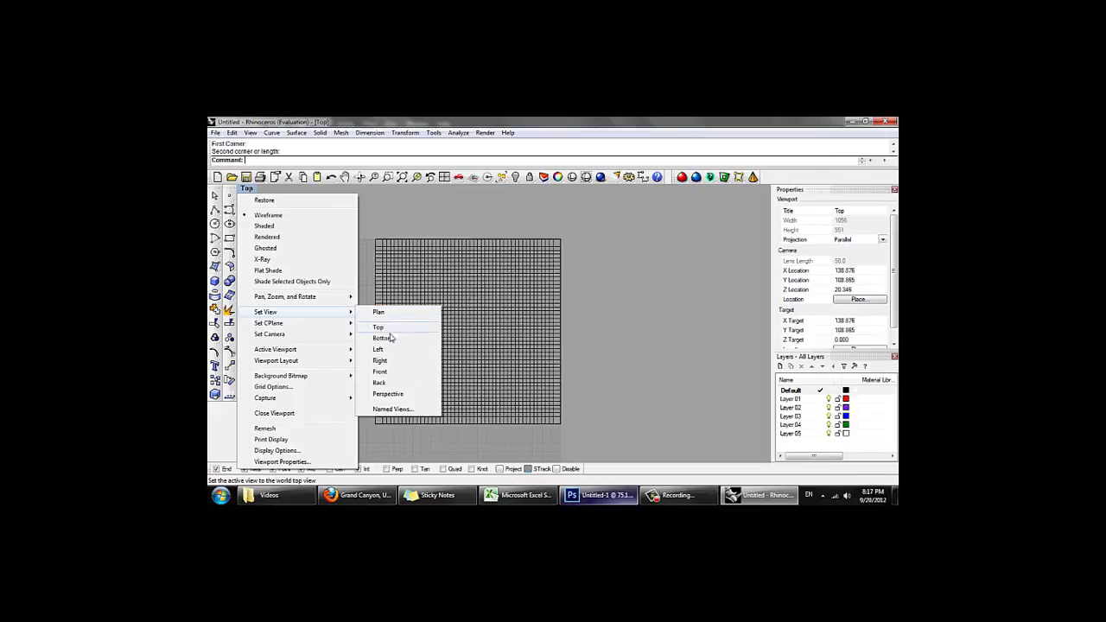
{"action": "left_click", "coordinate": [388, 394]}
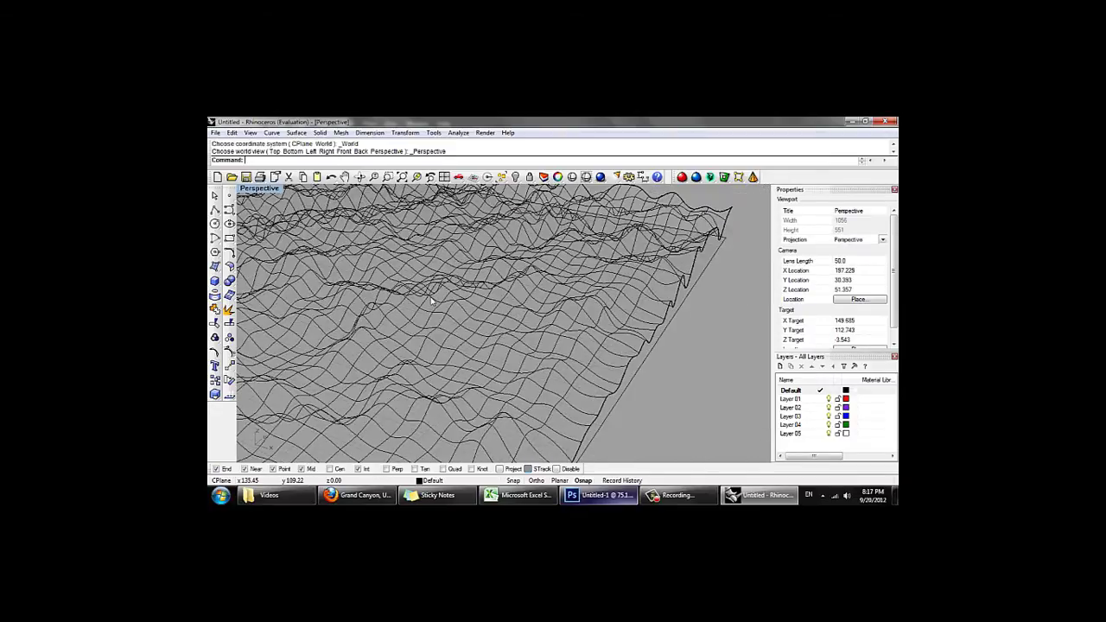
{"action": "scroll", "coordinate": [735, 337], "scroll_direction": "down", "scroll_amount": 10}
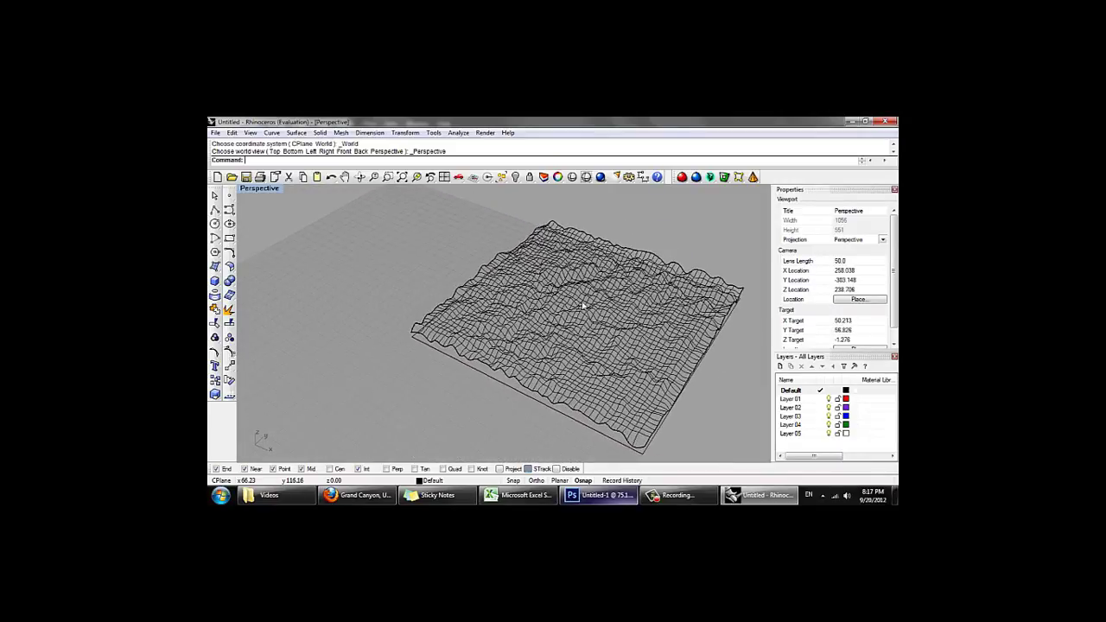
{"action": "right_click_drag", "start_coordinate": [583, 307], "coordinate": [462, 344]}
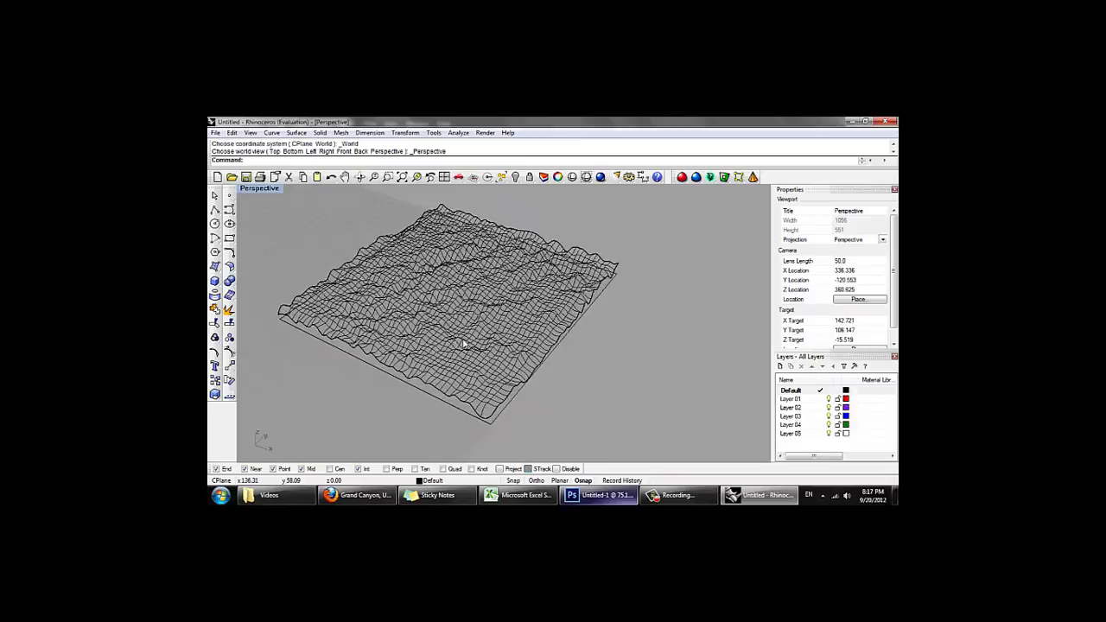
{"action": "middle_click", "coordinate": [614, 288]}
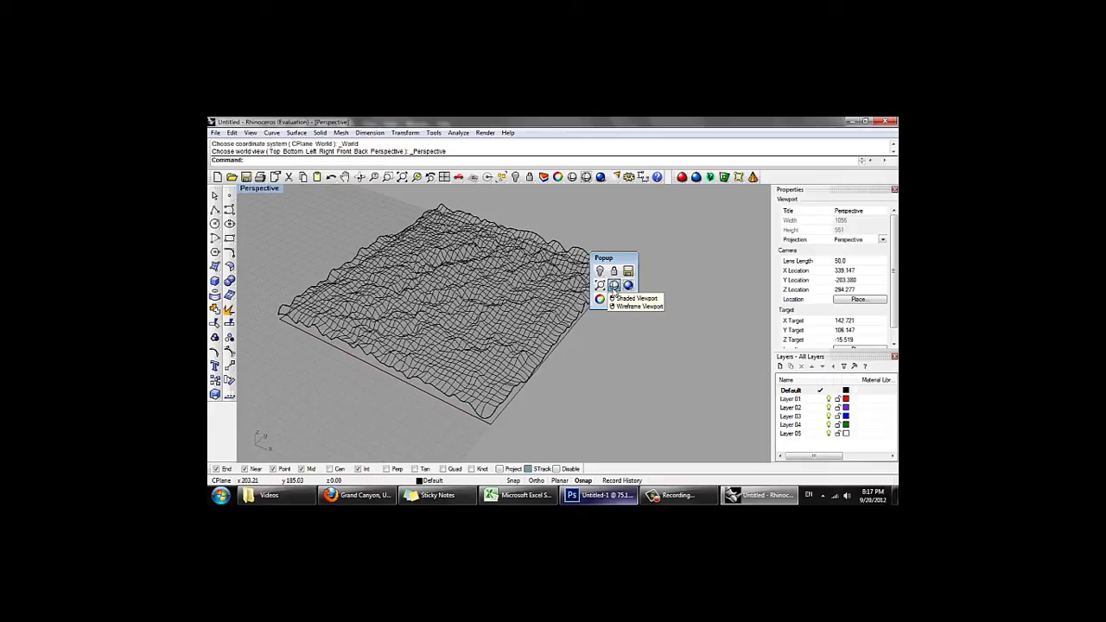
Step: Shade the viewport and turn off the terrain surface's isocurves in Properties
{"action": "left_click", "coordinate": [613, 285]}
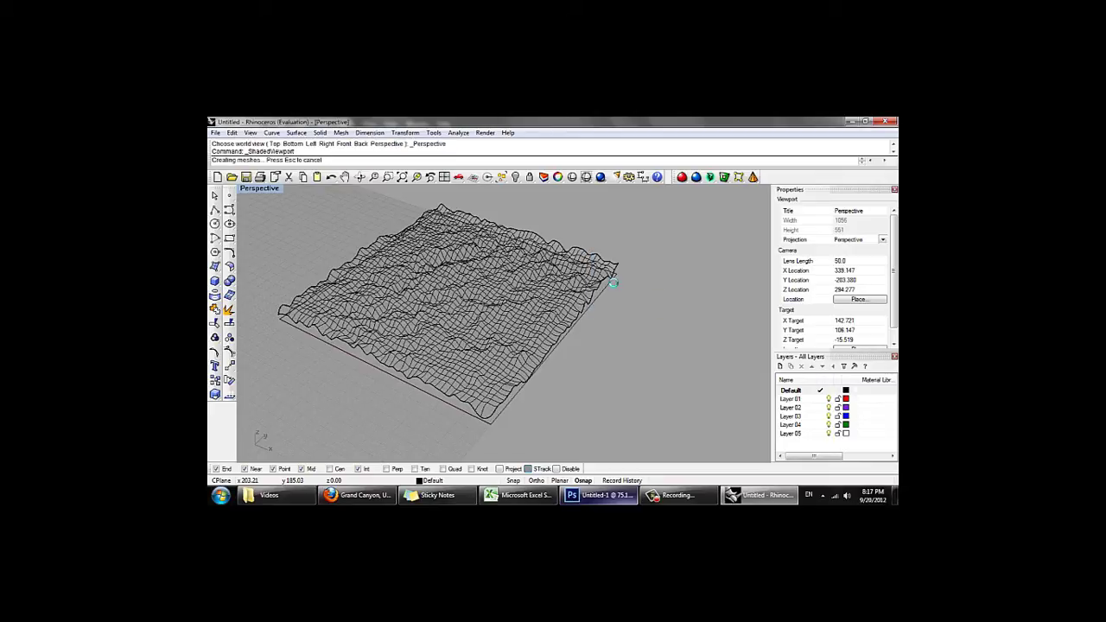
{"action": "right_click_drag", "start_coordinate": [406, 216], "coordinate": [420, 199]}
{"action": "scroll", "coordinate": [508, 267], "scroll_direction": "down", "scroll_amount": 2}
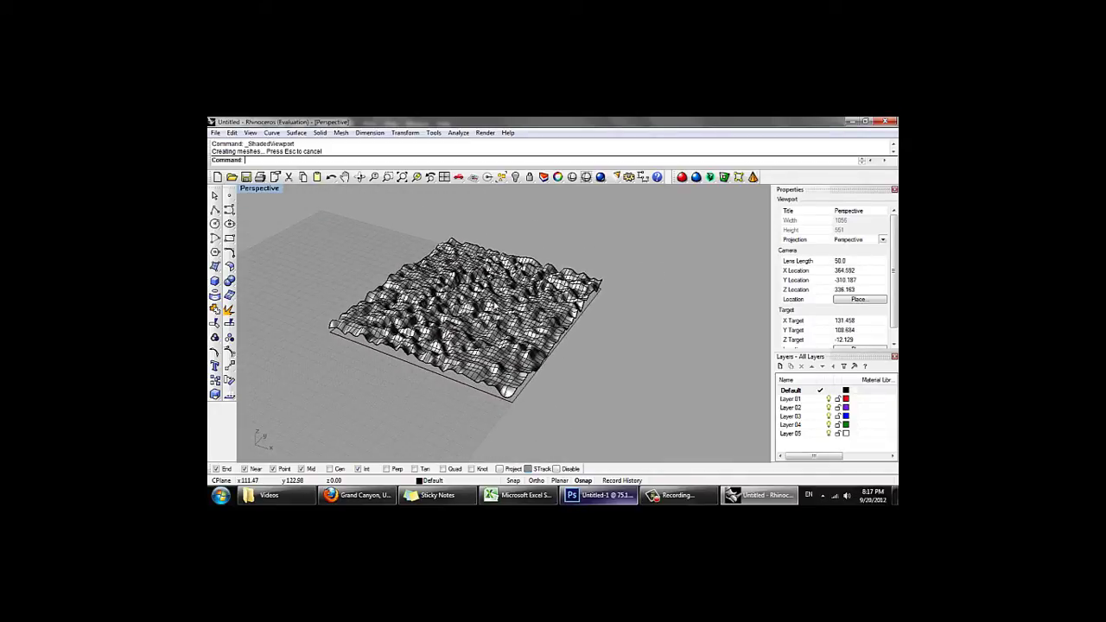
{"action": "right_click_drag", "start_coordinate": [492, 304], "coordinate": [498, 311]}
{"action": "left_click", "coordinate": [499, 312]}
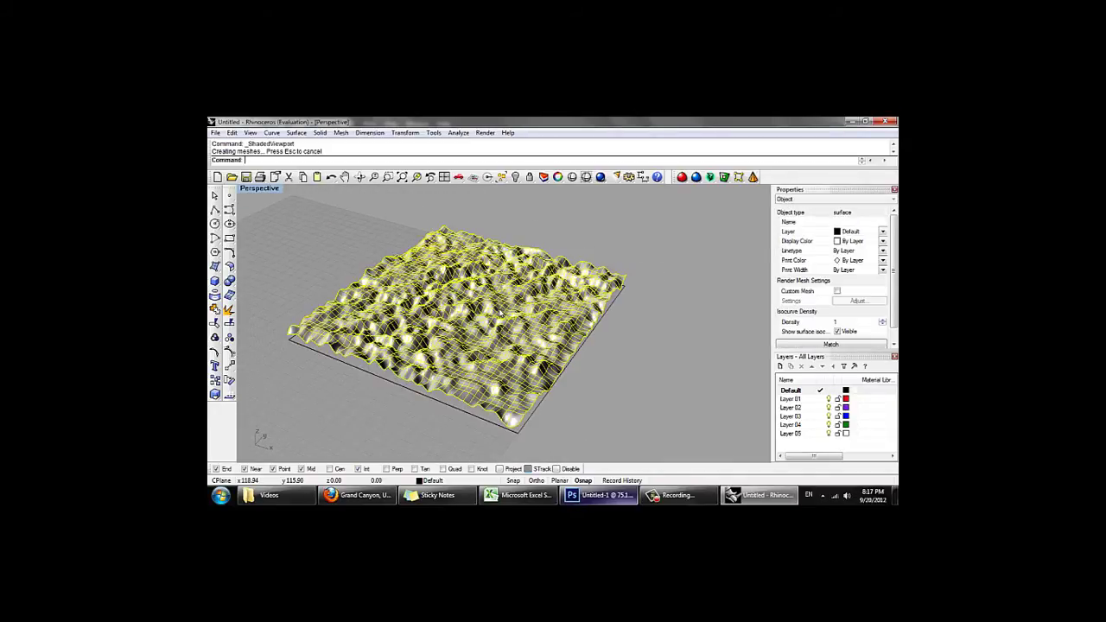
{"action": "left_click", "coordinate": [837, 331]}
{"action": "left_click", "coordinate": [671, 326]}
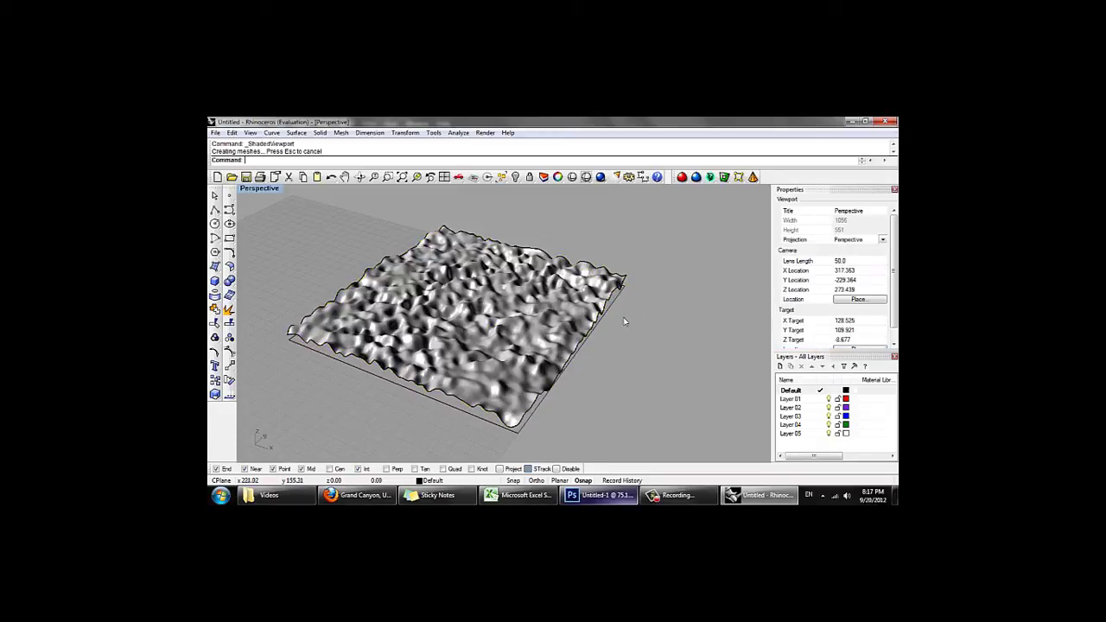
Step: Orbit to a low oblique view of the terrain, then return to the canyon image in Photoshop
{"action": "right_click_drag", "start_coordinate": [623, 317], "coordinate": [549, 352]}
{"action": "scroll", "coordinate": [467, 376], "scroll_direction": "down", "scroll_amount": 3}
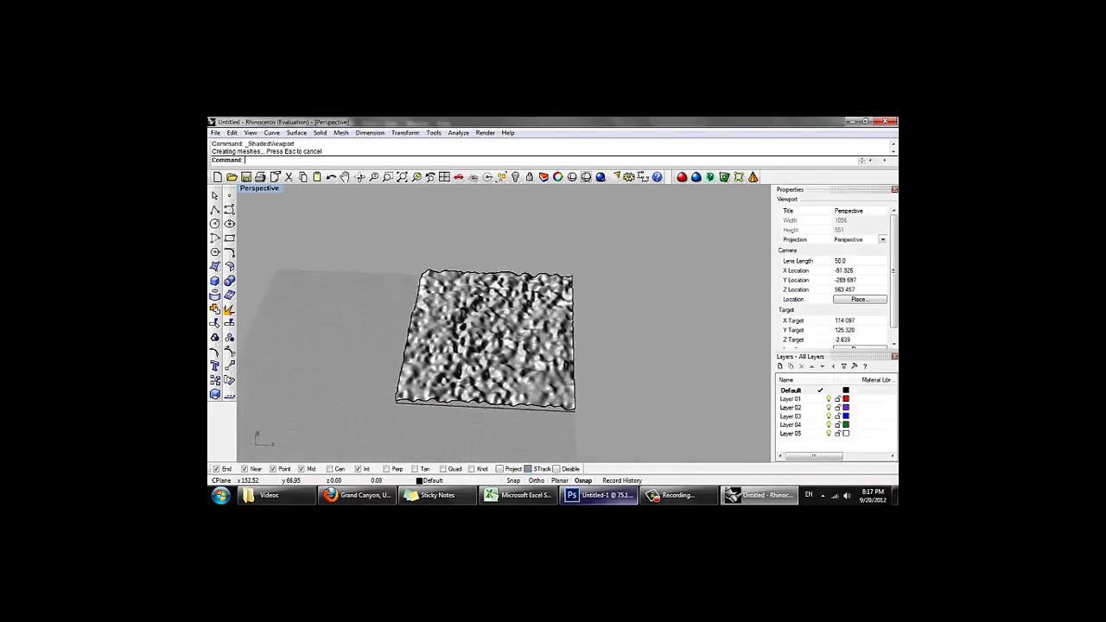
{"action": "scroll", "coordinate": [490, 370], "scroll_direction": "up", "scroll_amount": 4}
{"action": "right_click_drag", "start_coordinate": [491, 370], "coordinate": [505, 300]}
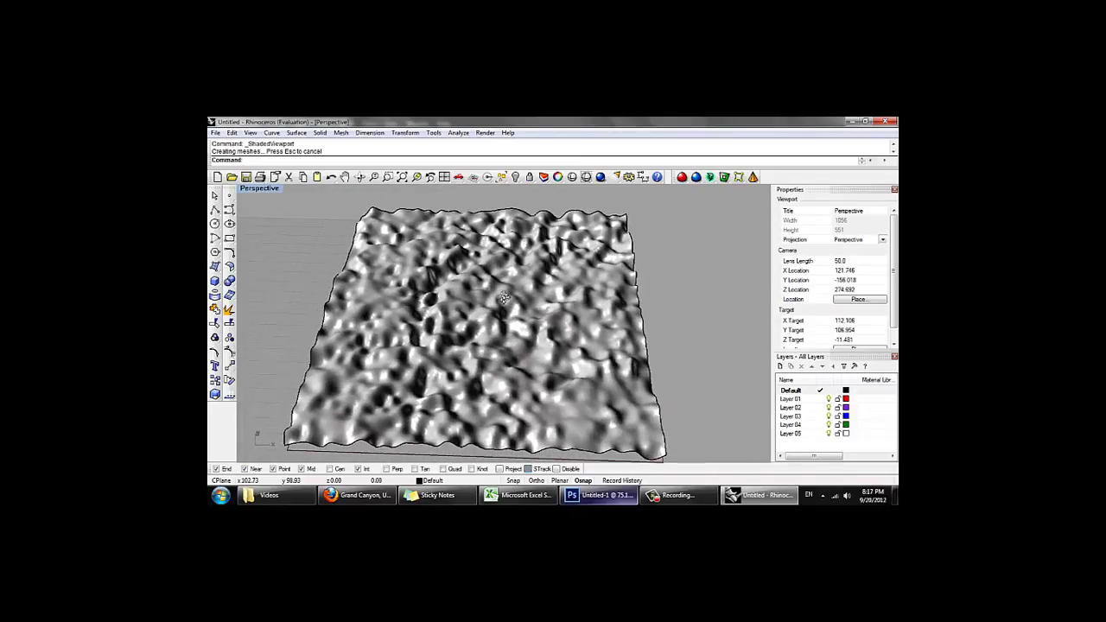
{"action": "left_click", "coordinate": [596, 497]}
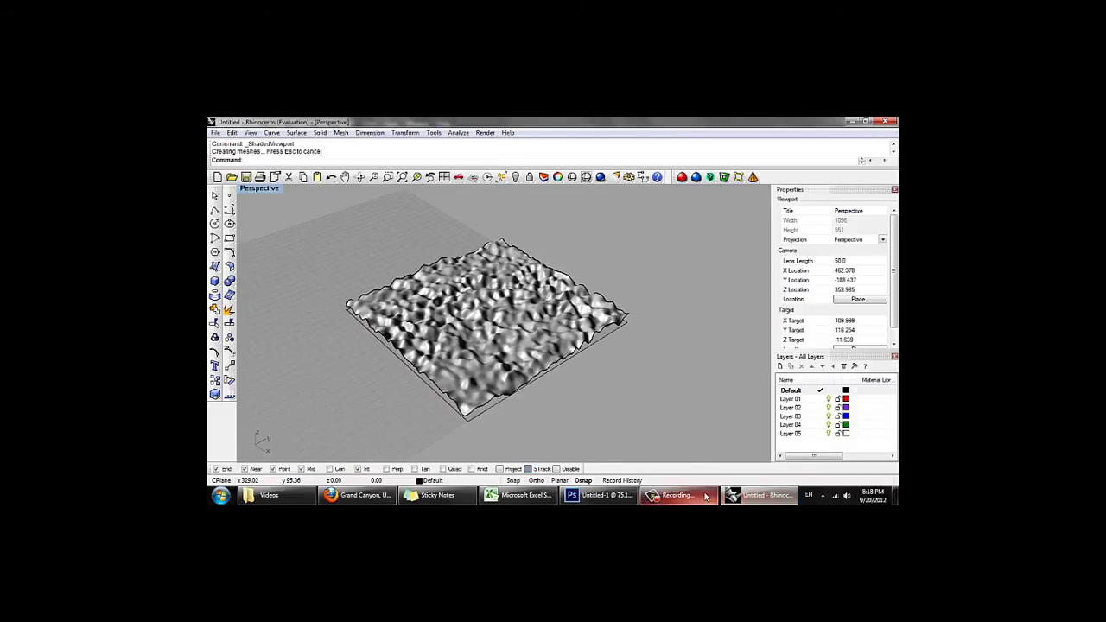
{"action": "left_click", "coordinate": [678, 495]}
{"action": "left_click", "coordinate": [849, 451]}
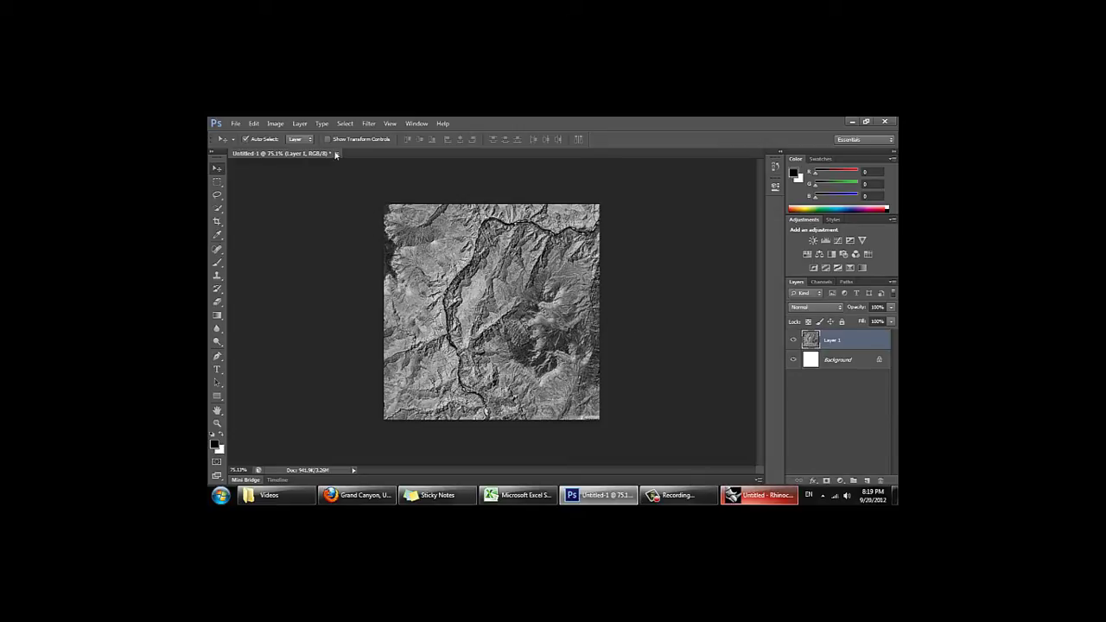
Step: Apply a steep S-shaped Curves adjustment, lifting highlights and deepening shadows of the canyon image
{"action": "left_click", "coordinate": [256, 124]}
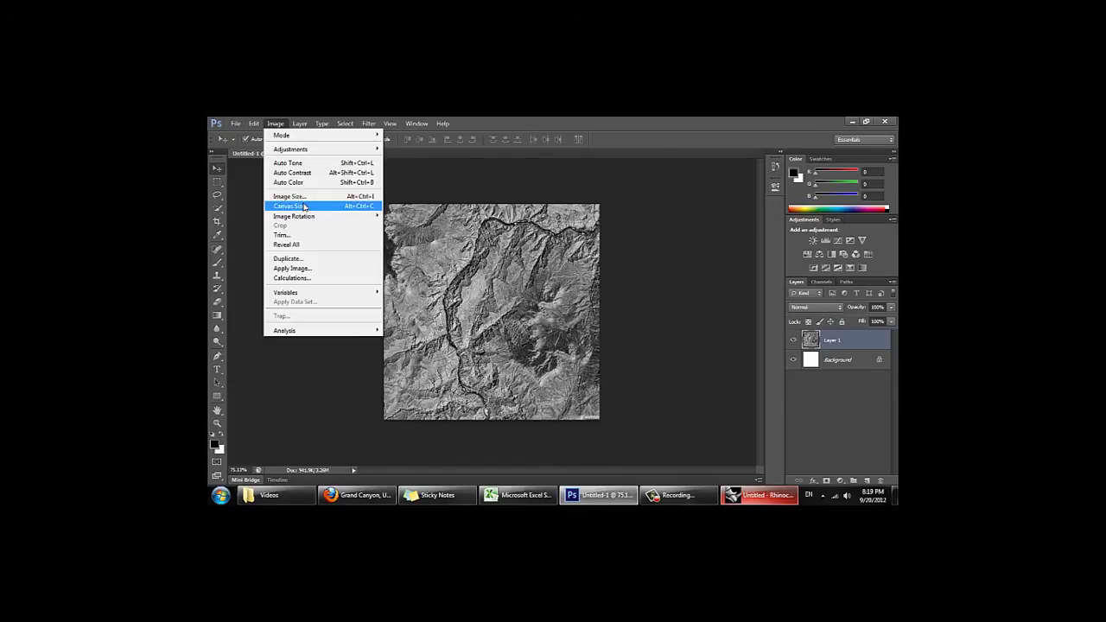
{"action": "mouse_move", "coordinate": [281, 151]}
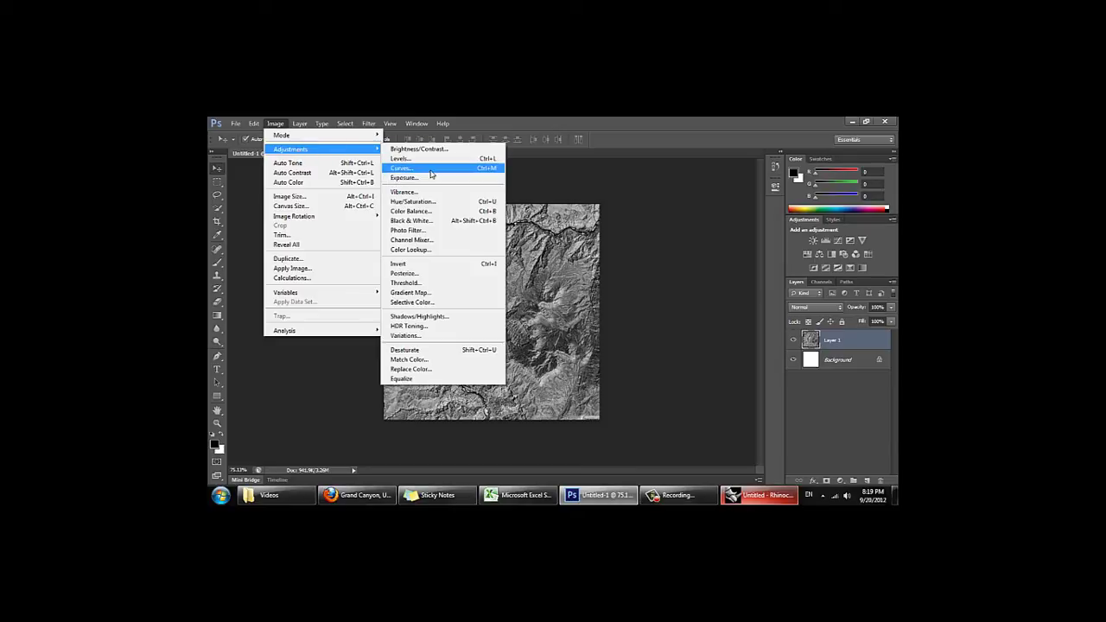
{"action": "left_click", "coordinate": [431, 174]}
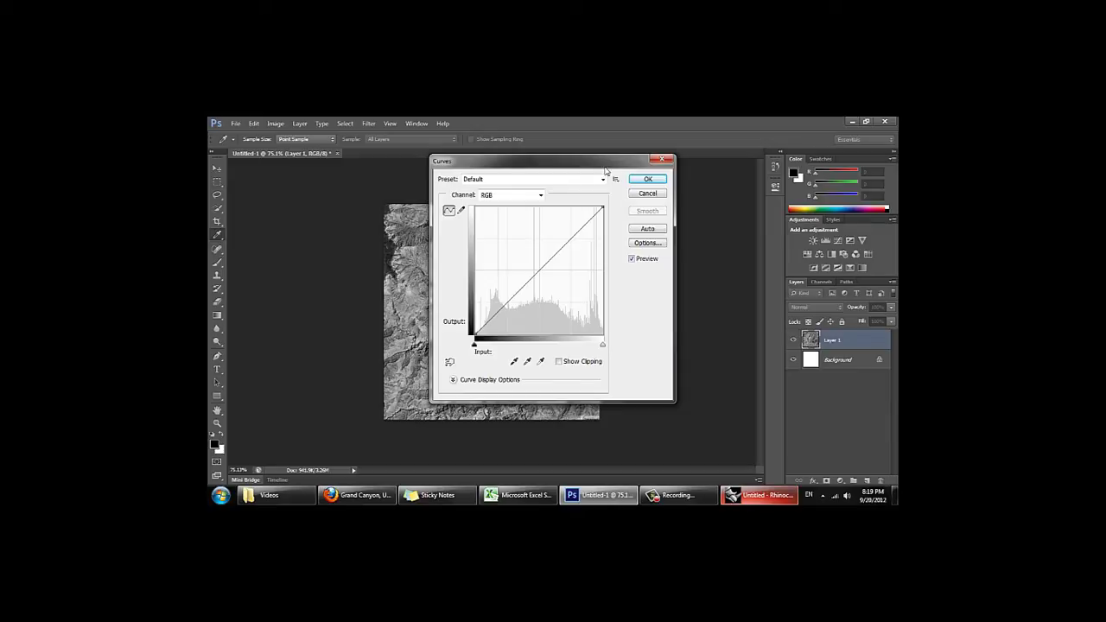
{"action": "left_click_drag", "start_coordinate": [606, 170], "coordinate": [791, 178]}
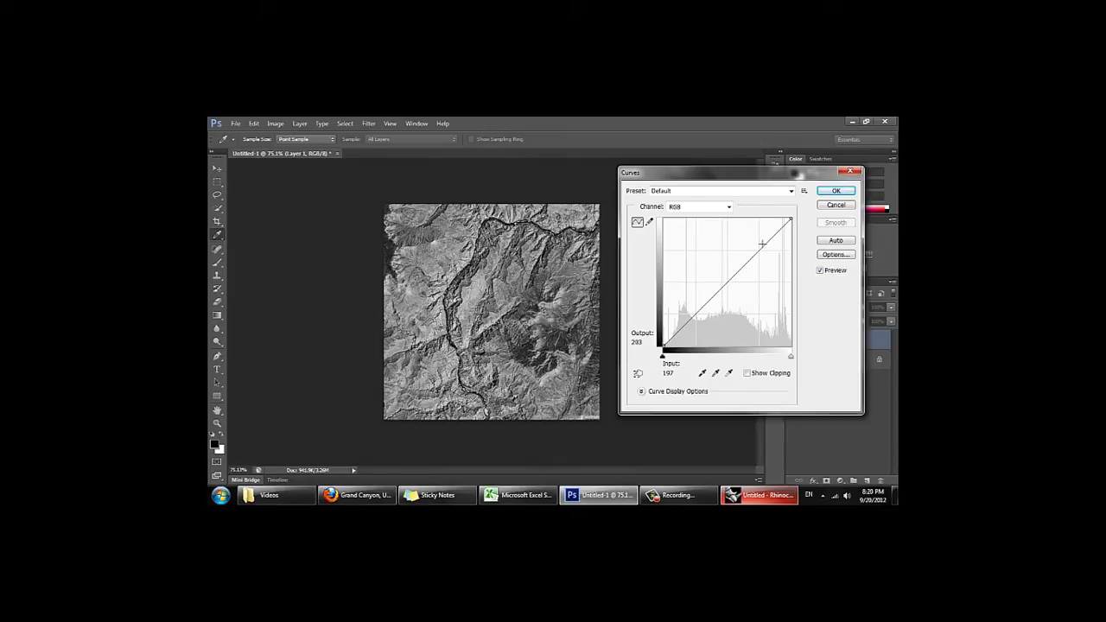
{"action": "left_click_drag", "start_coordinate": [759, 247], "coordinate": [753, 247]}
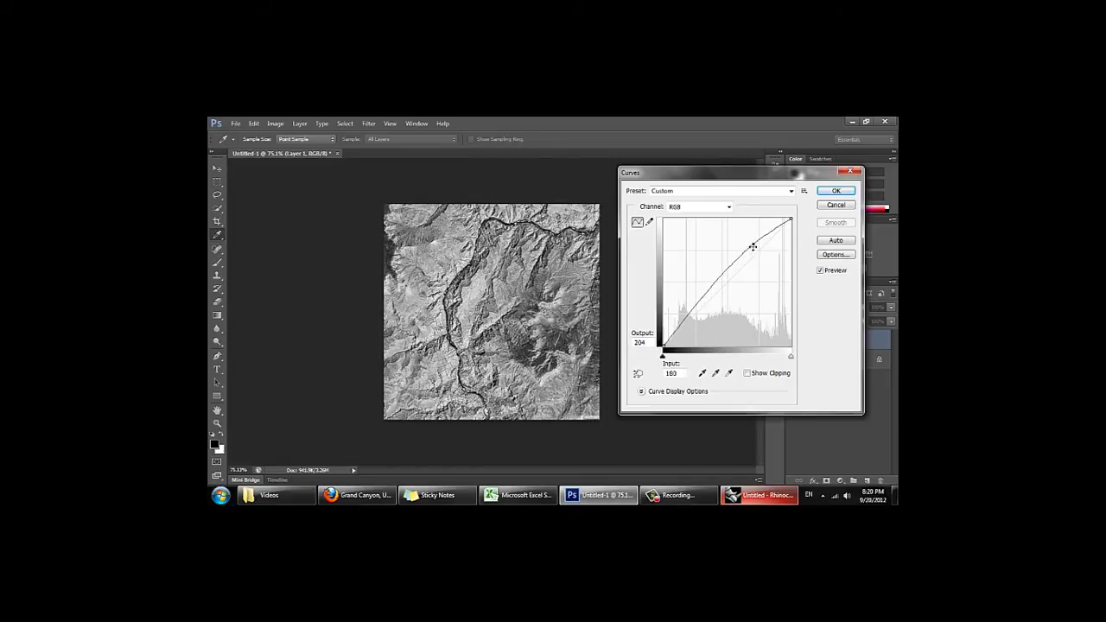
{"action": "left_click_drag", "start_coordinate": [706, 308], "coordinate": [717, 319]}
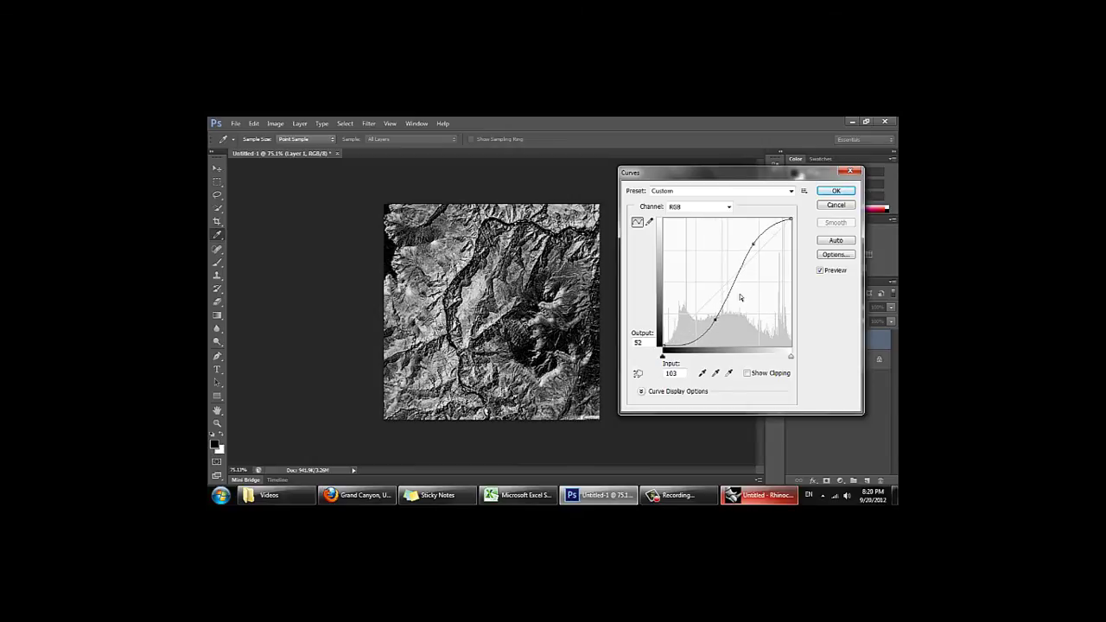
{"action": "left_click_drag", "start_coordinate": [750, 244], "coordinate": [752, 240]}
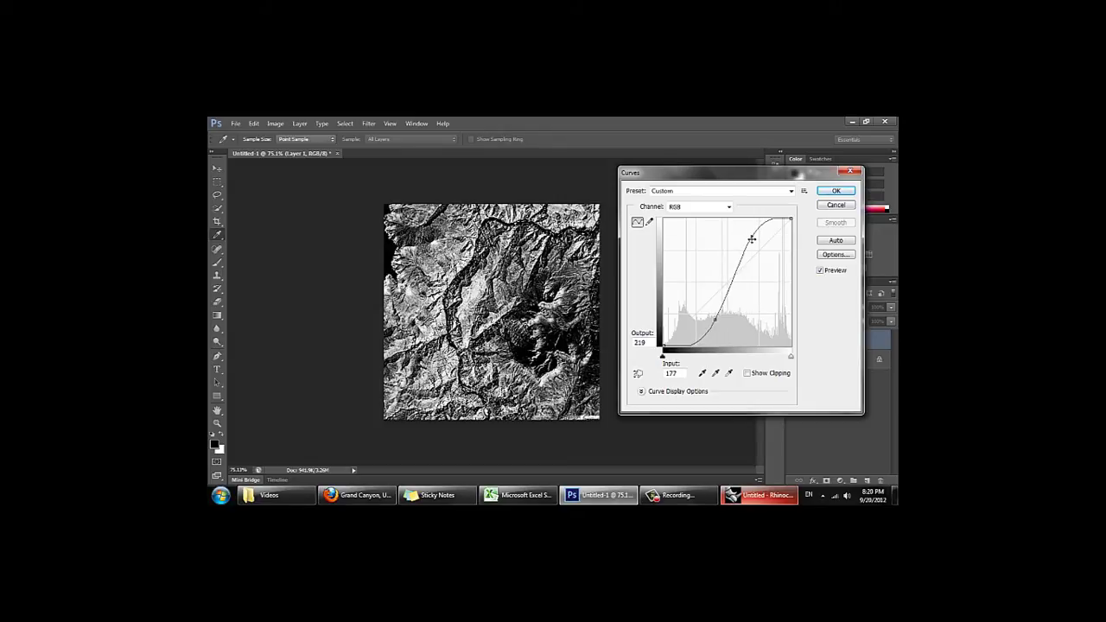
{"action": "left_click", "coordinate": [834, 190]}
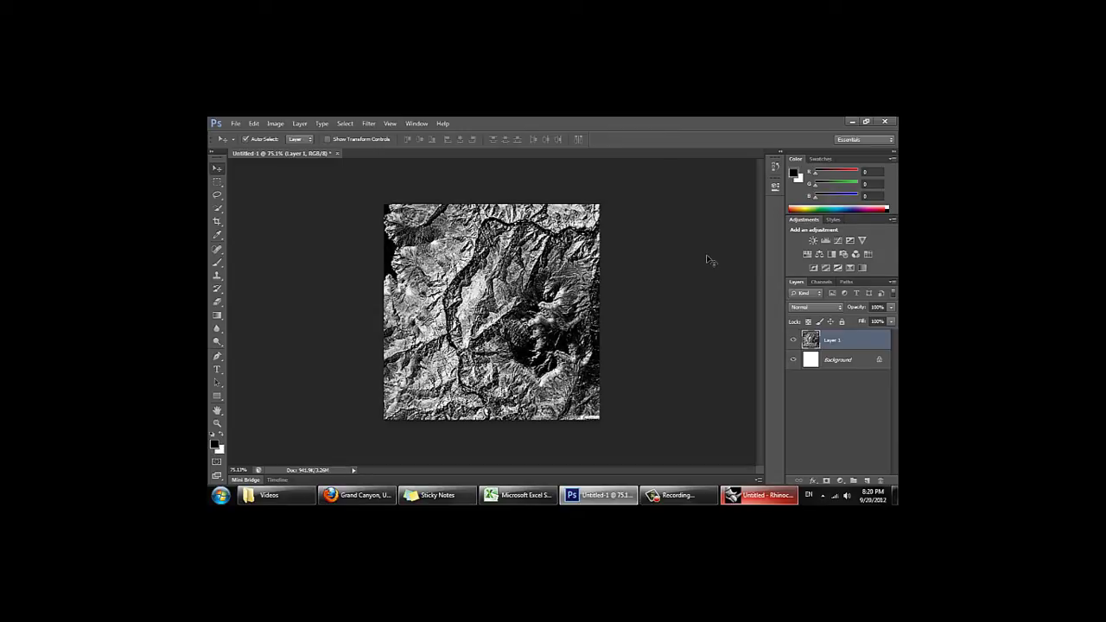
{"action": "key", "text": "ctrl+l"}
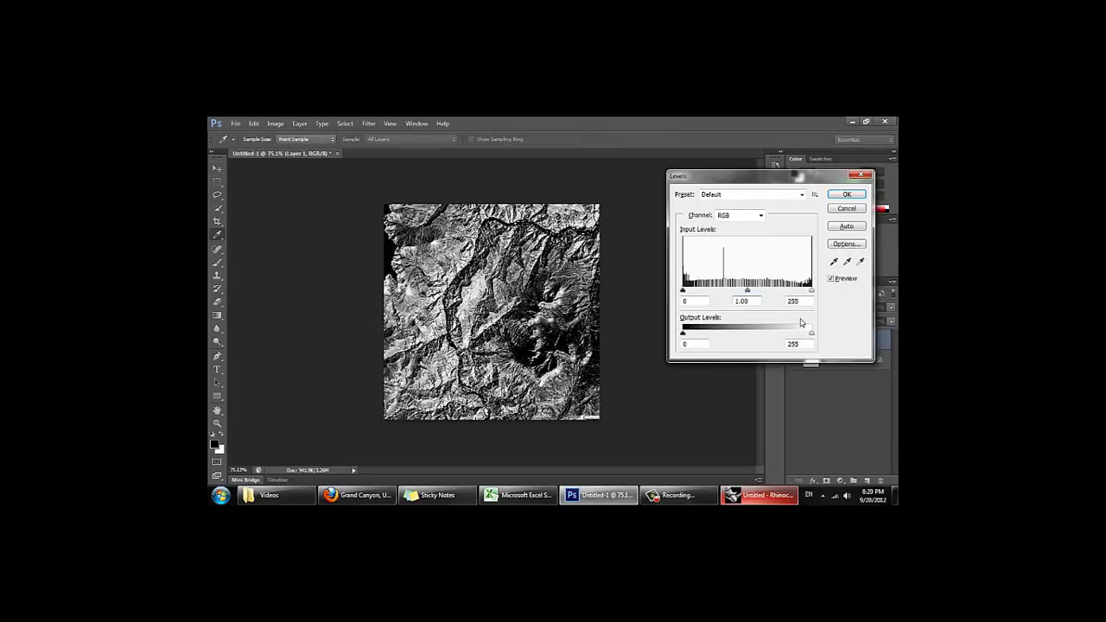
{"action": "mouse_move", "coordinate": [810, 333]}
{"action": "left_mouse_down"}
{"action": "mouse_move", "coordinate": [745, 335]}
{"action": "mouse_move", "coordinate": [811, 335]}
{"action": "left_mouse_up"}
{"action": "mouse_move", "coordinate": [682, 334]}
{"action": "left_mouse_down"}
{"action": "mouse_move", "coordinate": [718, 336]}
{"action": "mouse_move", "coordinate": [682, 336]}
{"action": "left_mouse_up"}
{"action": "left_click", "coordinate": [847, 223]}
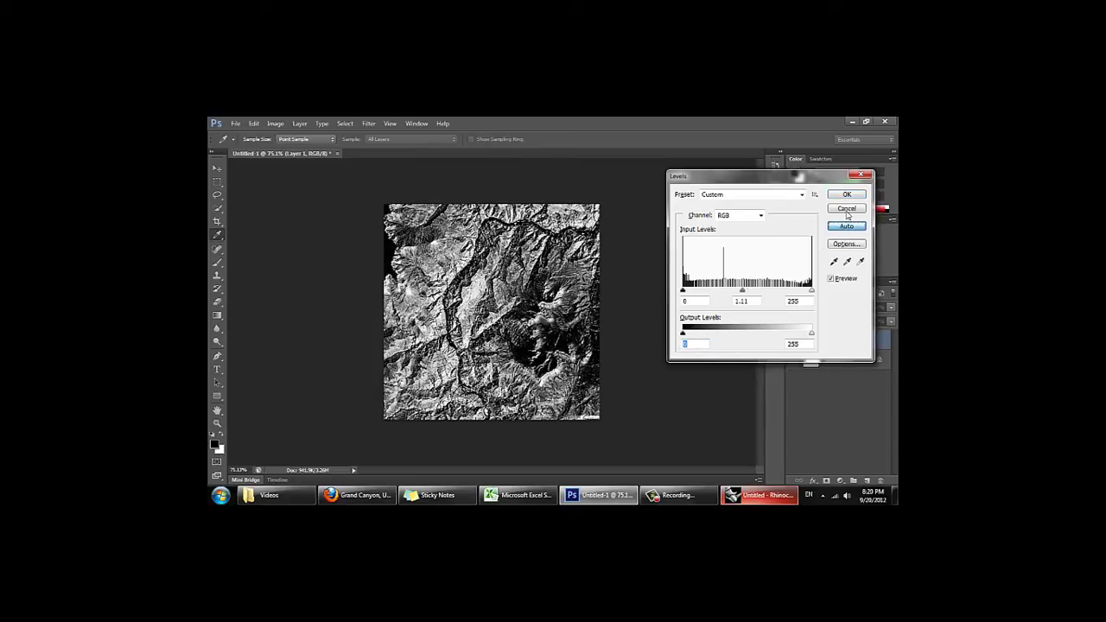
{"action": "left_click", "coordinate": [846, 209]}
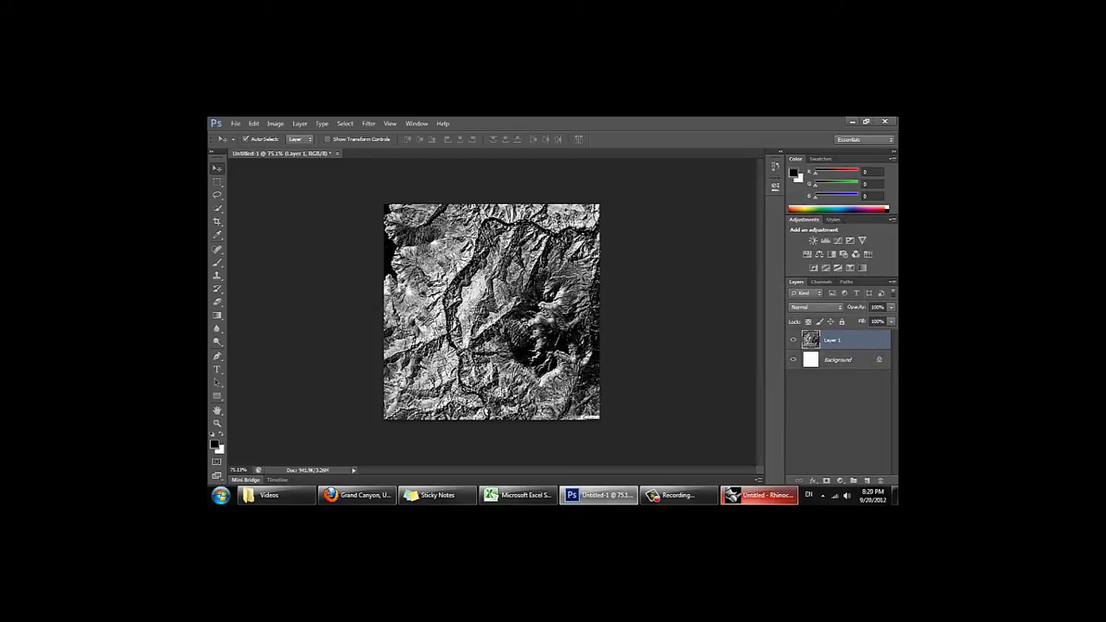
Step: Apply Brightness/Contrast to Layer 1 with Contrast at 100 and Brightness raised
{"action": "left_click", "coordinate": [254, 123]}
{"action": "left_click", "coordinate": [256, 124]}
{"action": "left_click", "coordinate": [253, 124]}
{"action": "left_click", "coordinate": [254, 124]}
{"action": "left_click", "coordinate": [275, 125]}
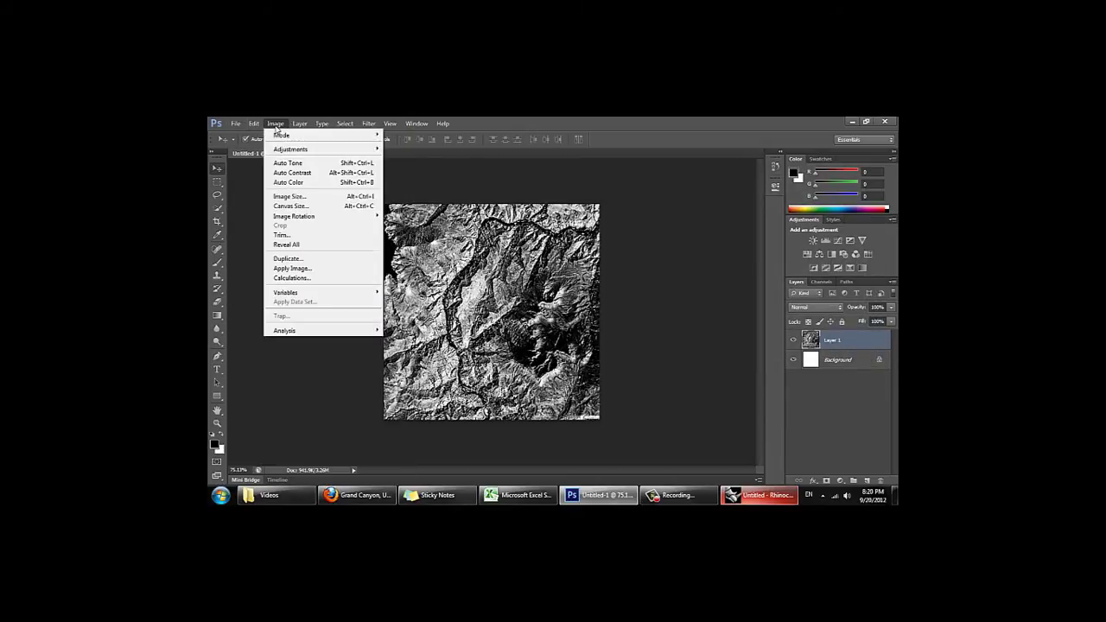
{"action": "mouse_move", "coordinate": [377, 151]}
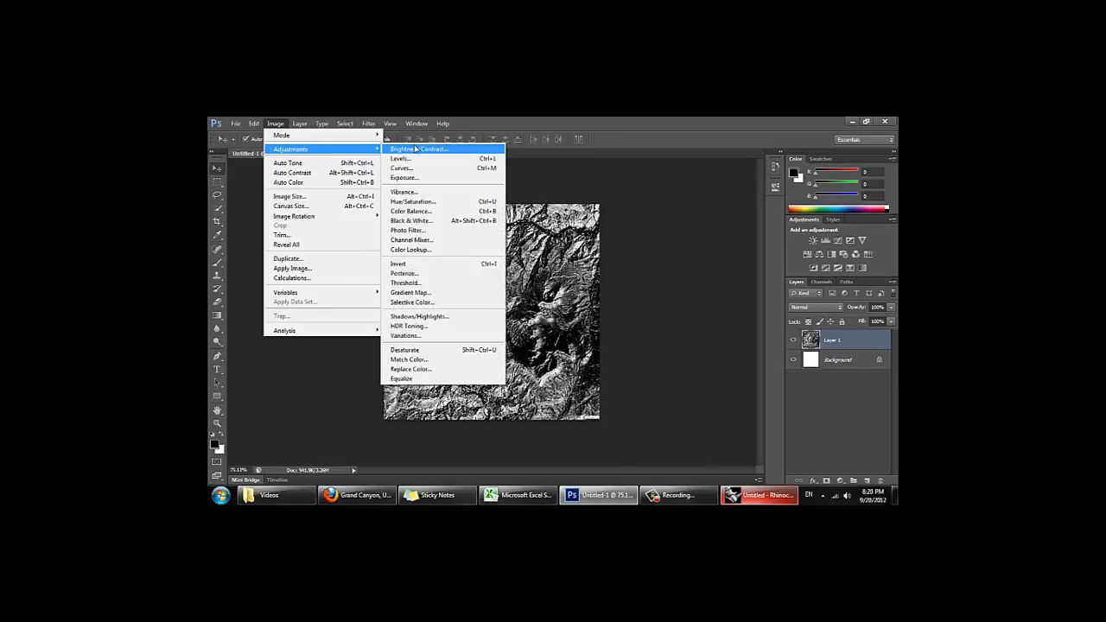
{"action": "left_click", "coordinate": [416, 149]}
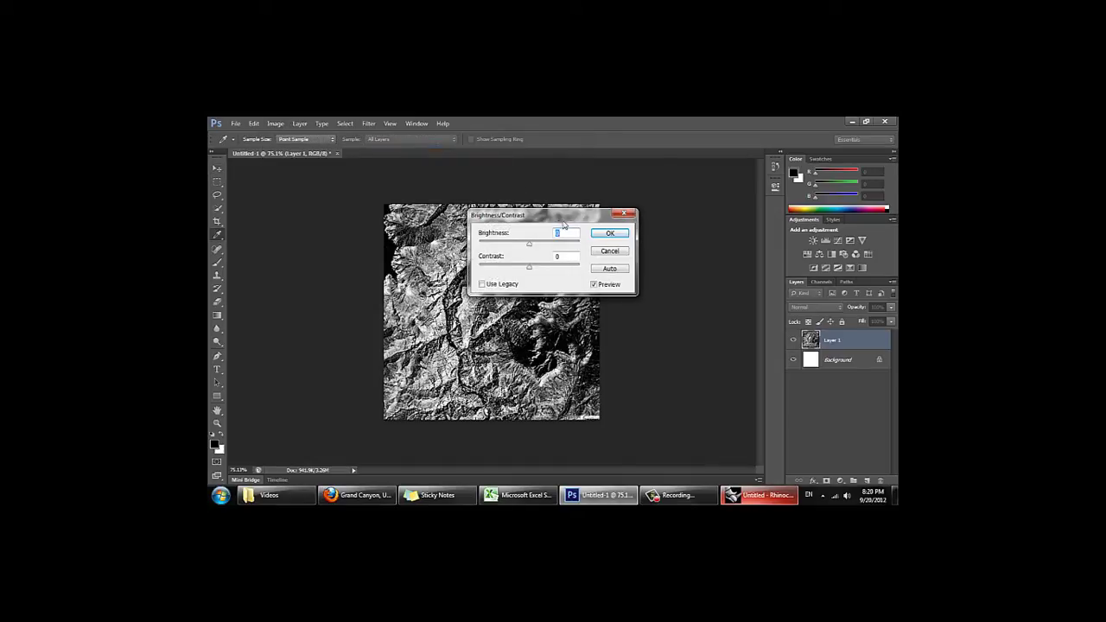
{"action": "left_click_drag", "start_coordinate": [563, 225], "coordinate": [761, 271]}
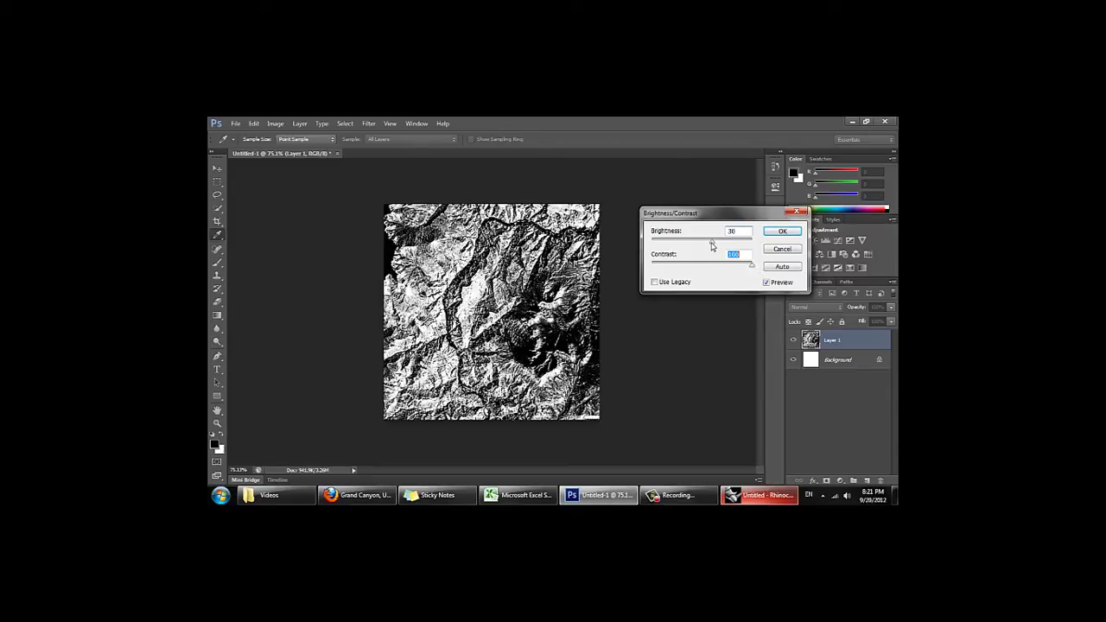
{"action": "left_click_drag", "start_coordinate": [711, 246], "coordinate": [723, 246]}
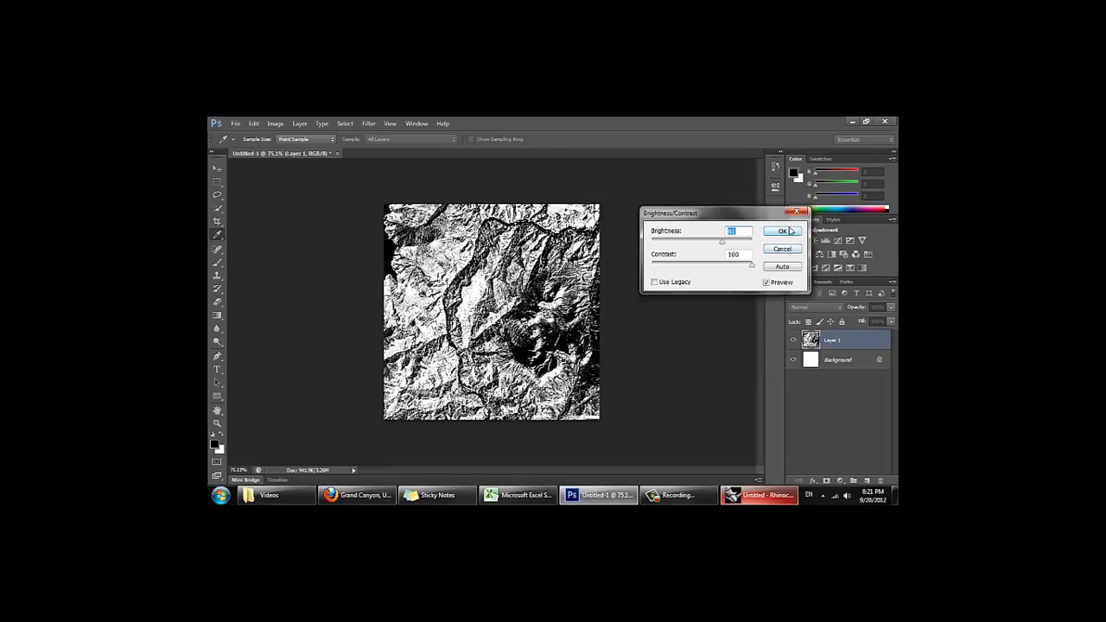
{"action": "left_click", "coordinate": [783, 231]}
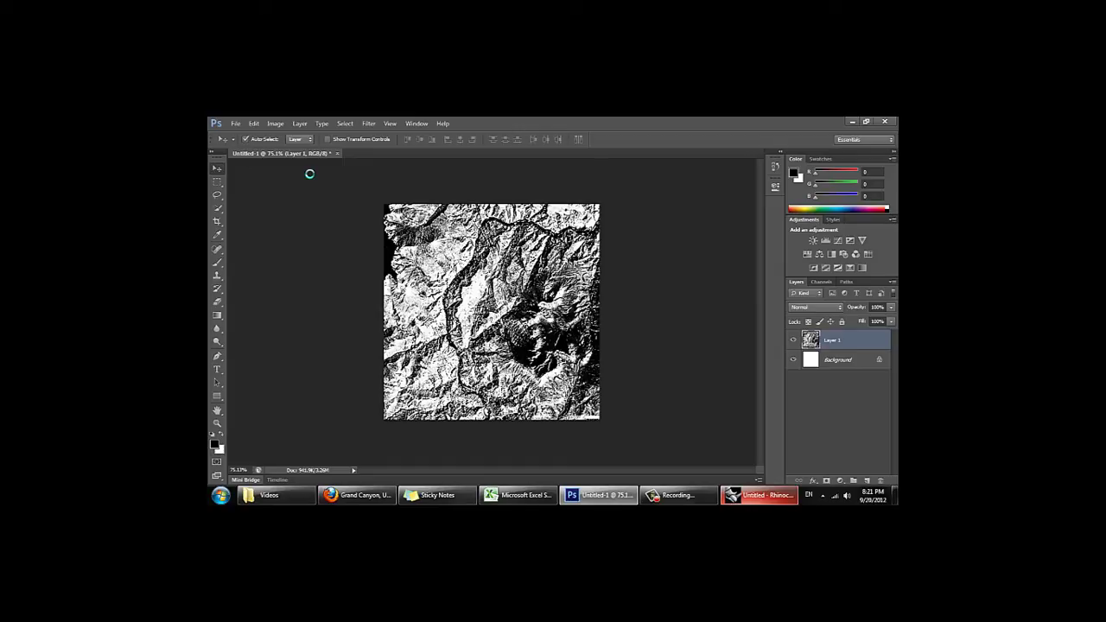
Step: Save the high-contrast image as JPEG 'grand canyon 2' beside the original grand canyon file
{"action": "key", "text": "ctrl+shift+s"}
{"action": "left_click", "coordinate": [627, 359]}
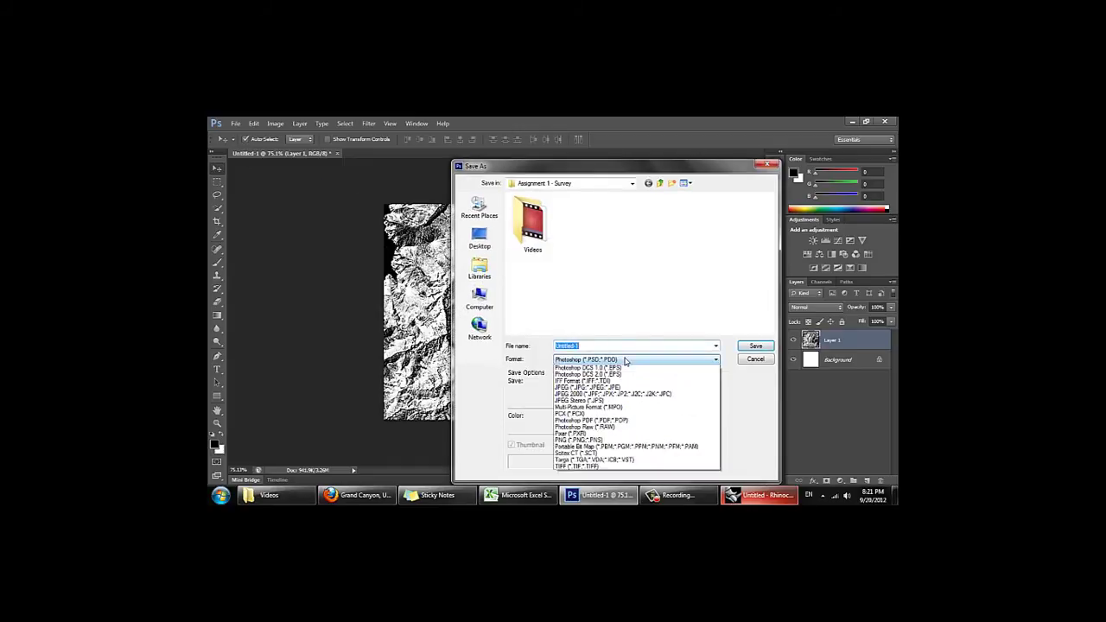
{"action": "left_click", "coordinate": [605, 420]}
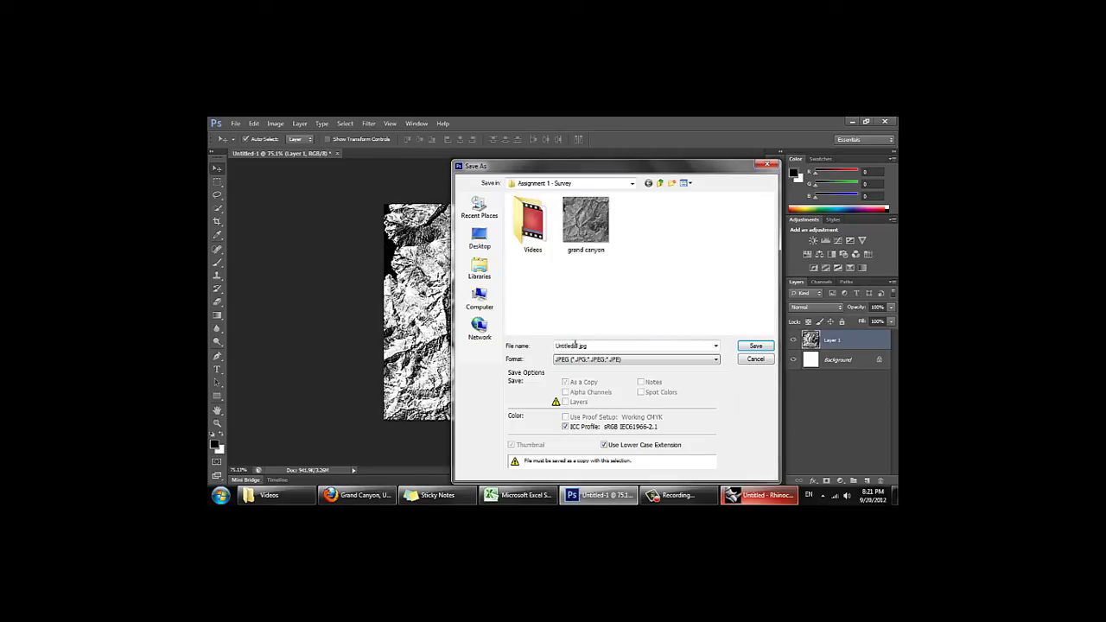
{"action": "double_click", "coordinate": [575, 345]}
{"action": "left_click", "coordinate": [572, 251]}
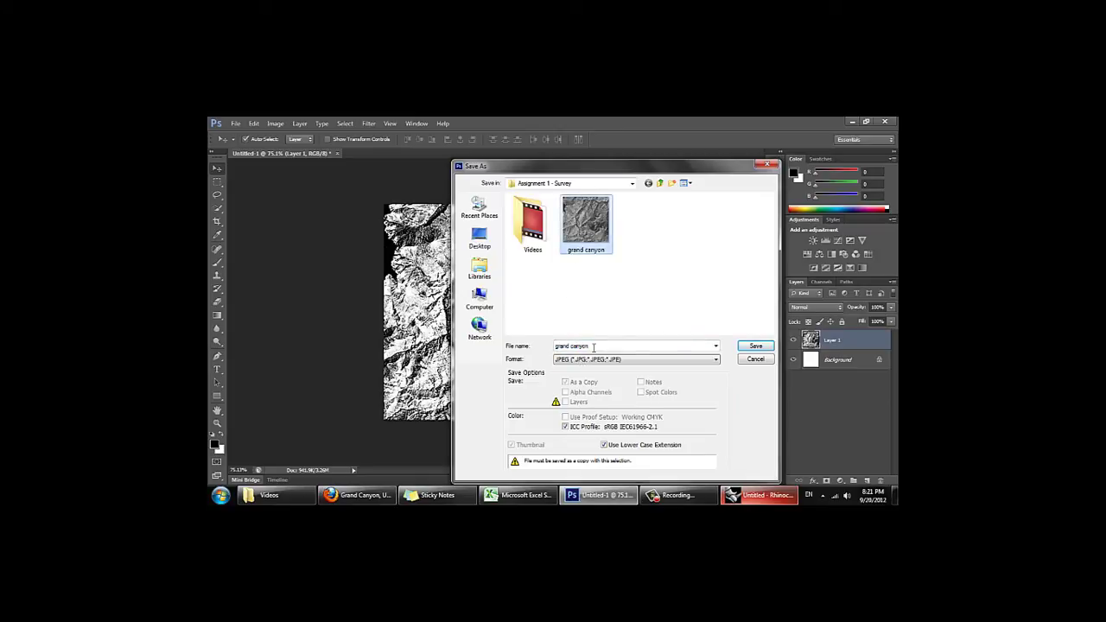
{"action": "left_click", "coordinate": [594, 346]}
{"action": "left_click", "coordinate": [596, 345]}
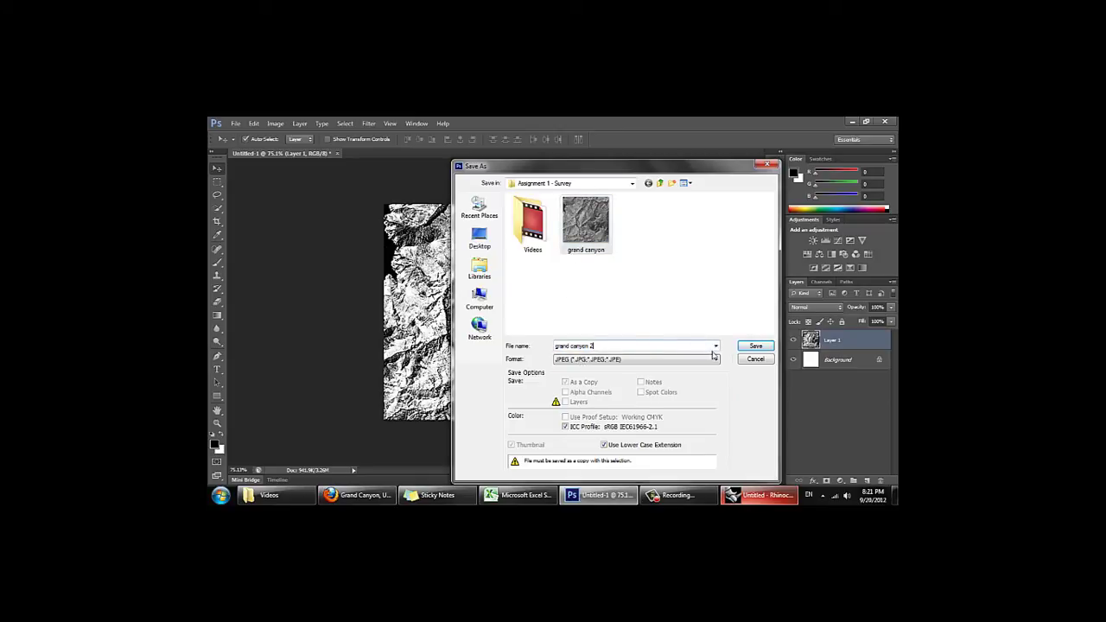
{"action": "type", "text": "2"}
{"action": "left_click", "coordinate": [755, 346]}
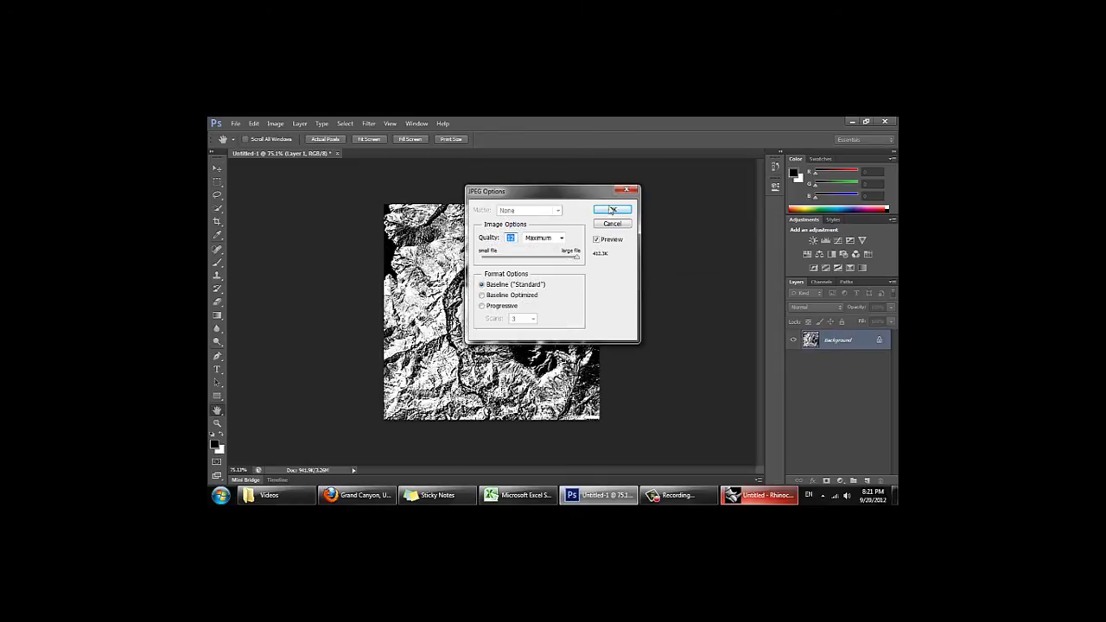
{"action": "left_click", "coordinate": [612, 210]}
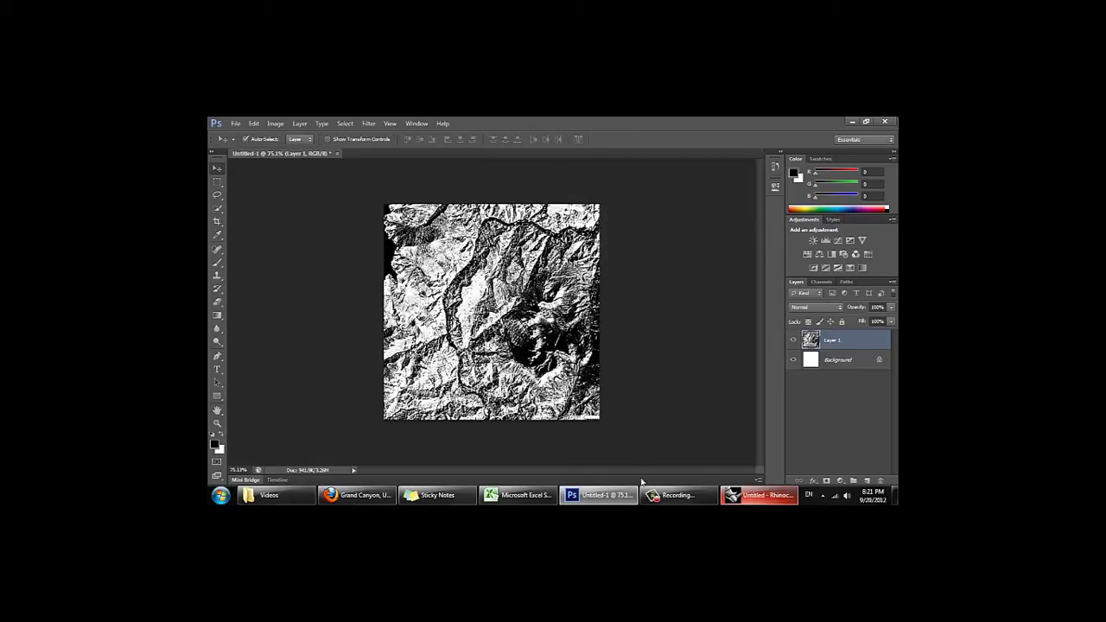
{"action": "left_click", "coordinate": [769, 495]}
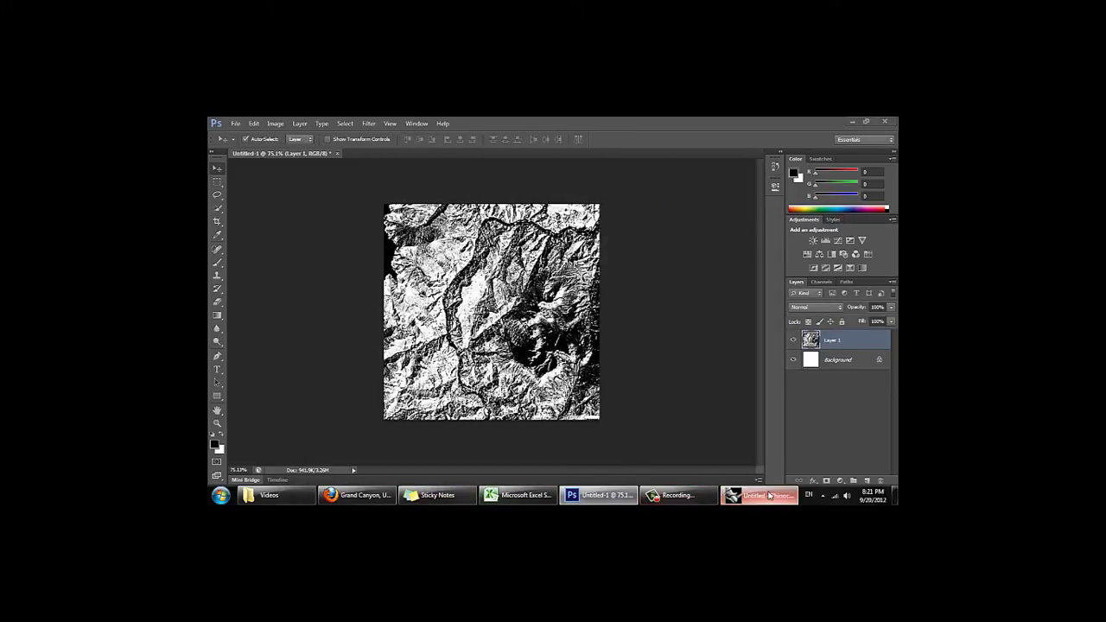
Step: Move the first terrain surface to the left to clear space beside it
{"action": "left_click", "coordinate": [461, 309]}
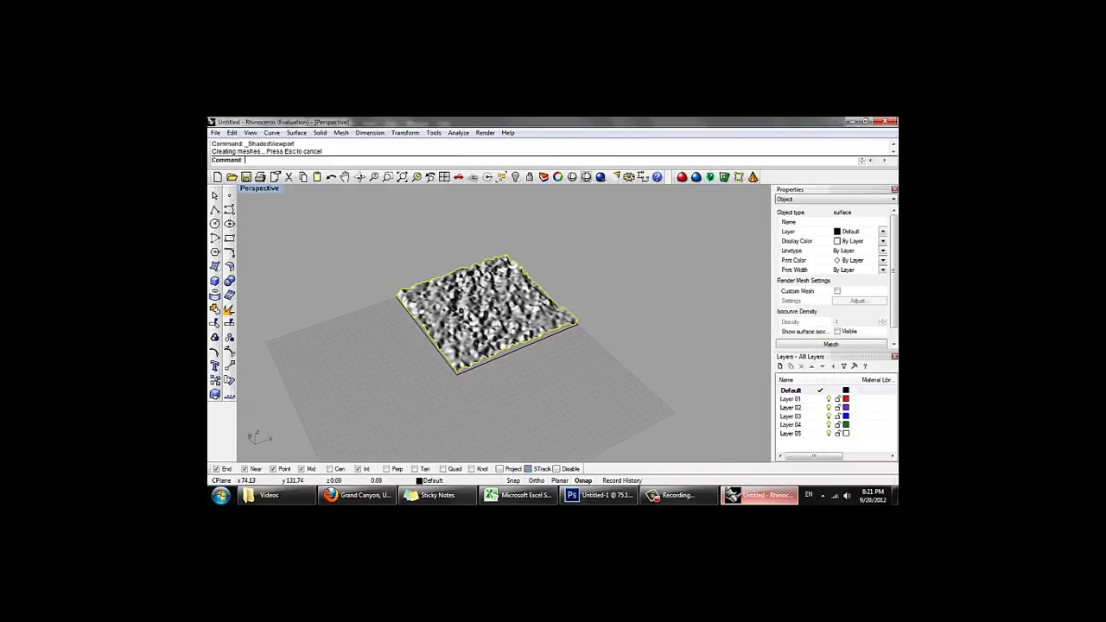
{"action": "type", "text": "m"}
{"action": "key", "text": "Return"}
{"action": "left_click", "coordinate": [587, 330]}
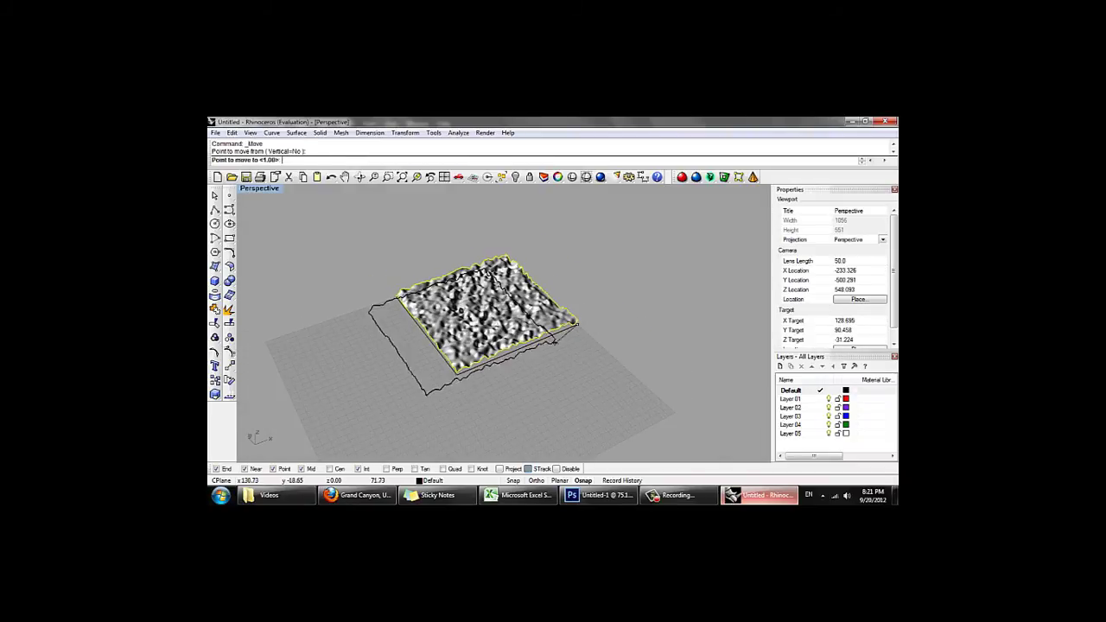
{"action": "left_click", "coordinate": [454, 377]}
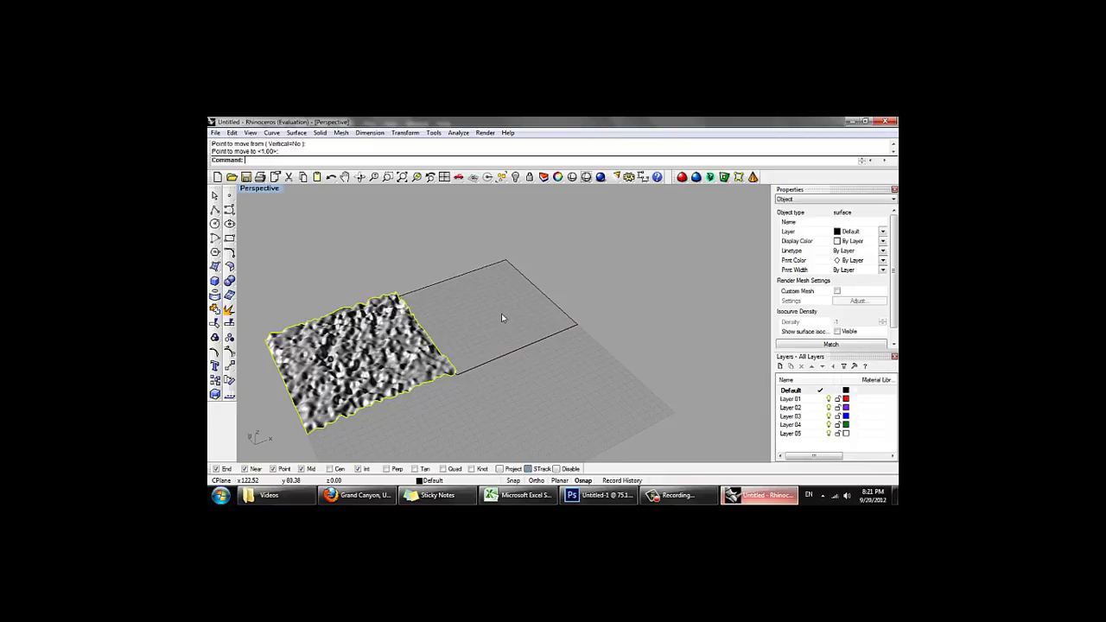
{"action": "key", "text": "Escape"}
{"action": "right_click_drag", "start_coordinate": [502, 318], "coordinate": [362, 336]}
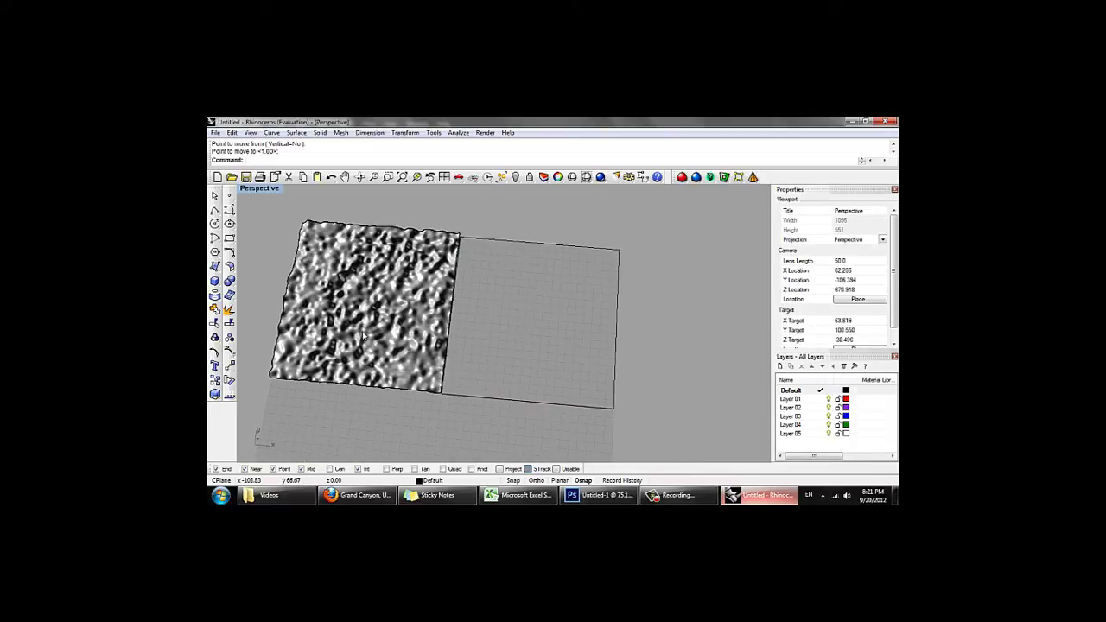
Step: Create a heightfield from 'grand canyon 2' next to the first terrain, accepting the settings
{"action": "type", "text": "Heightfield"}
{"action": "key", "text": "Return"}
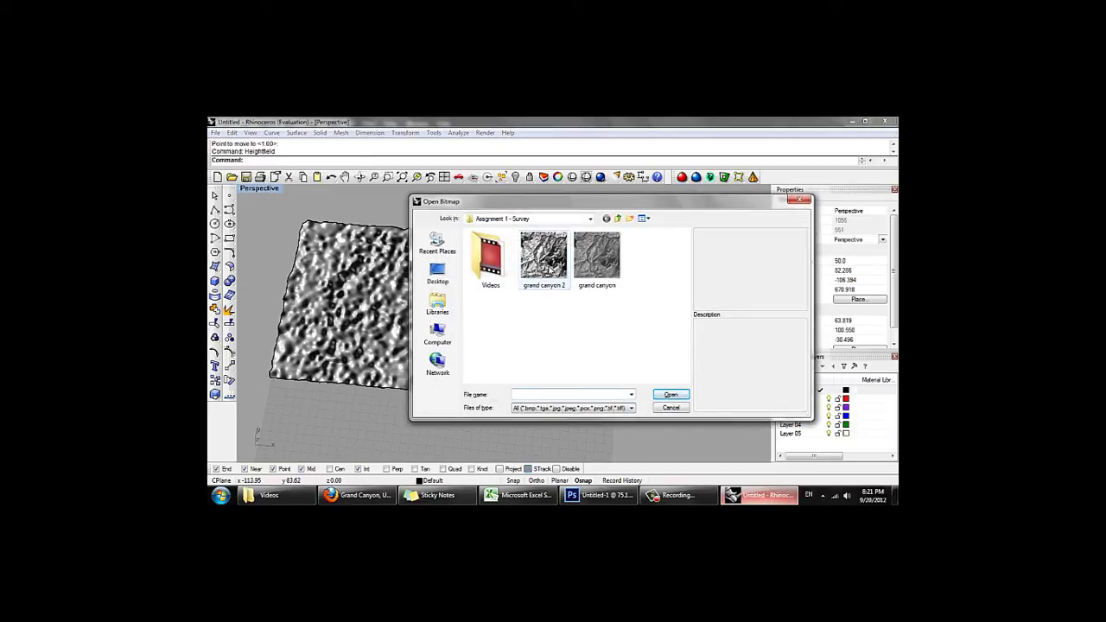
{"action": "left_click", "coordinate": [544, 256]}
{"action": "left_click", "coordinate": [670, 394]}
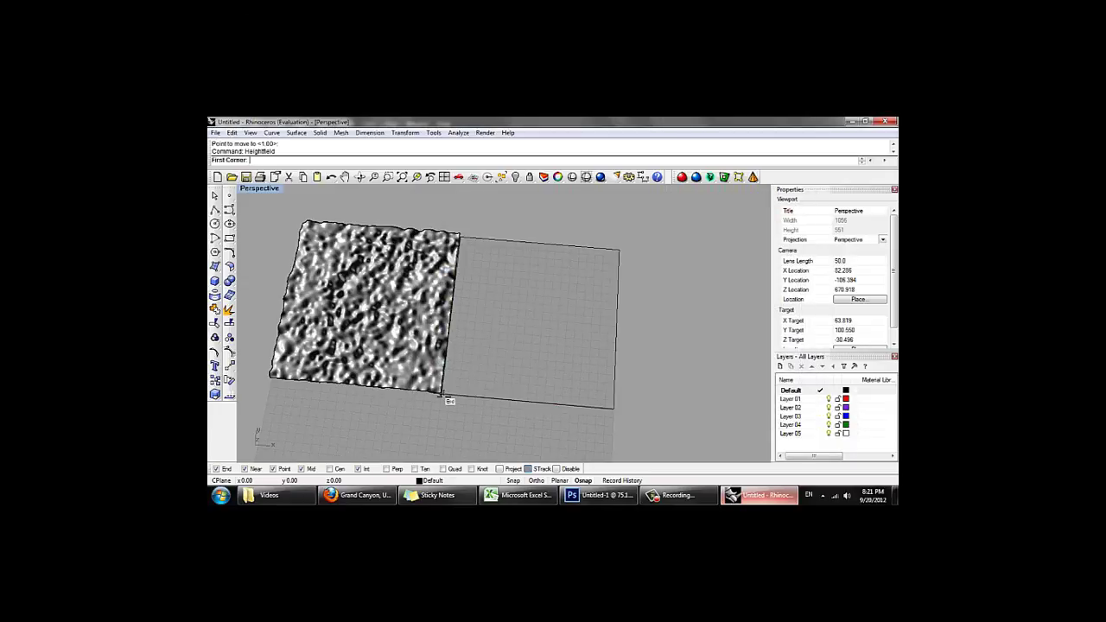
{"action": "left_click", "coordinate": [443, 397]}
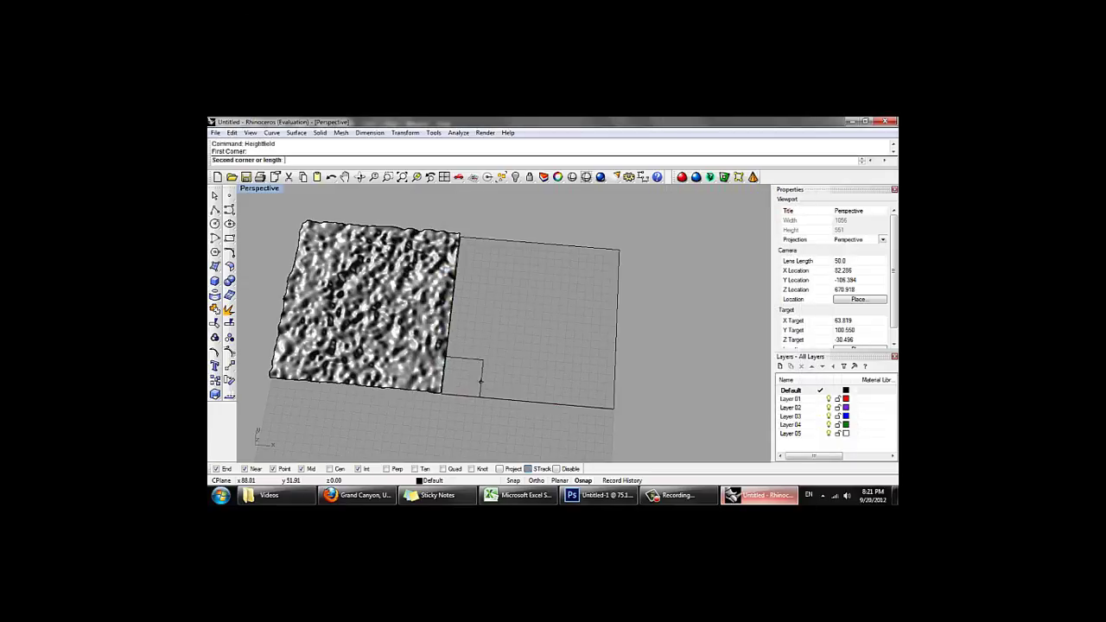
{"action": "left_click", "coordinate": [618, 250]}
{"action": "left_click", "coordinate": [568, 304]}
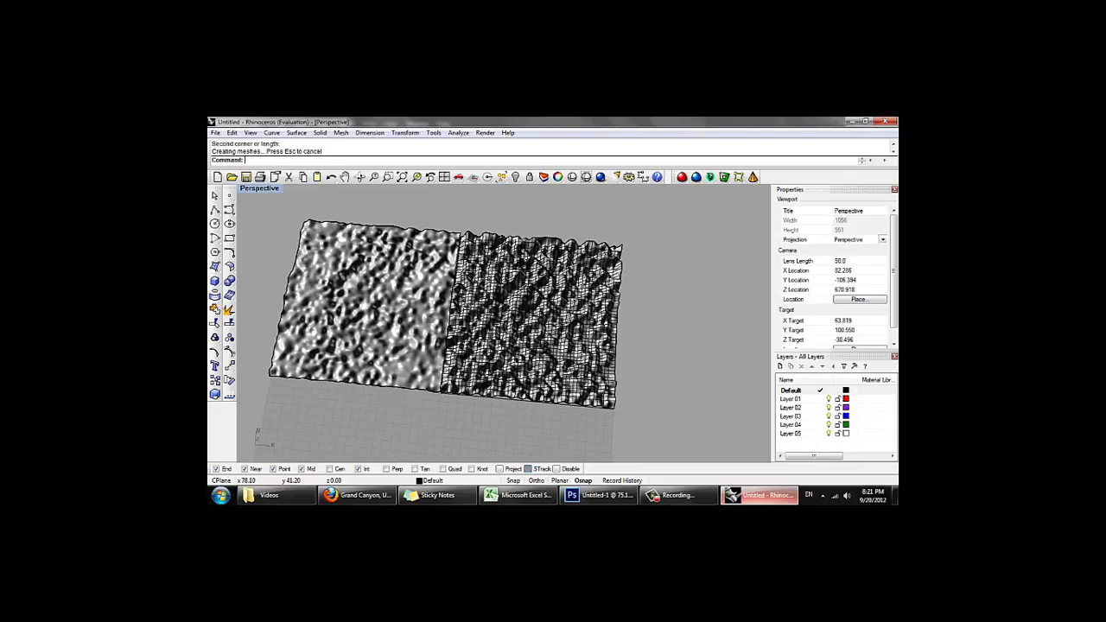
{"action": "mouse_move", "coordinate": [519, 365]}
{"action": "right_mouse_down"}
{"action": "mouse_move", "coordinate": [519, 285]}
{"action": "mouse_move", "coordinate": [521, 371]}
{"action": "right_mouse_up"}
Step: Hide the isocurves on the grand canyon 2 surface and orbit to compare both terrains
{"action": "left_click", "coordinate": [521, 324]}
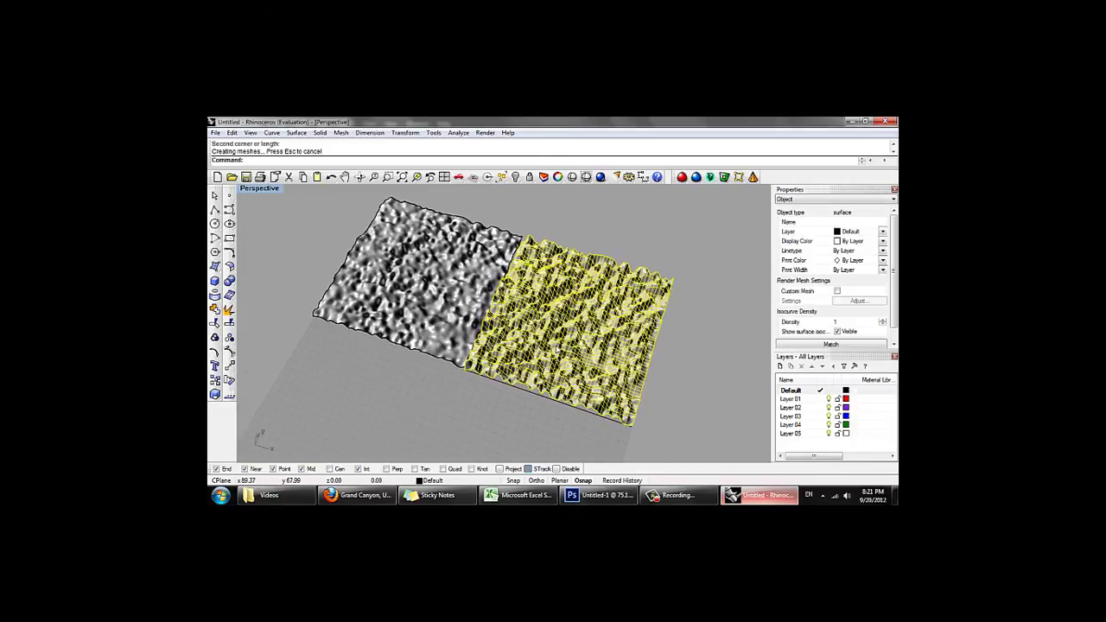
{"action": "left_click", "coordinate": [836, 332]}
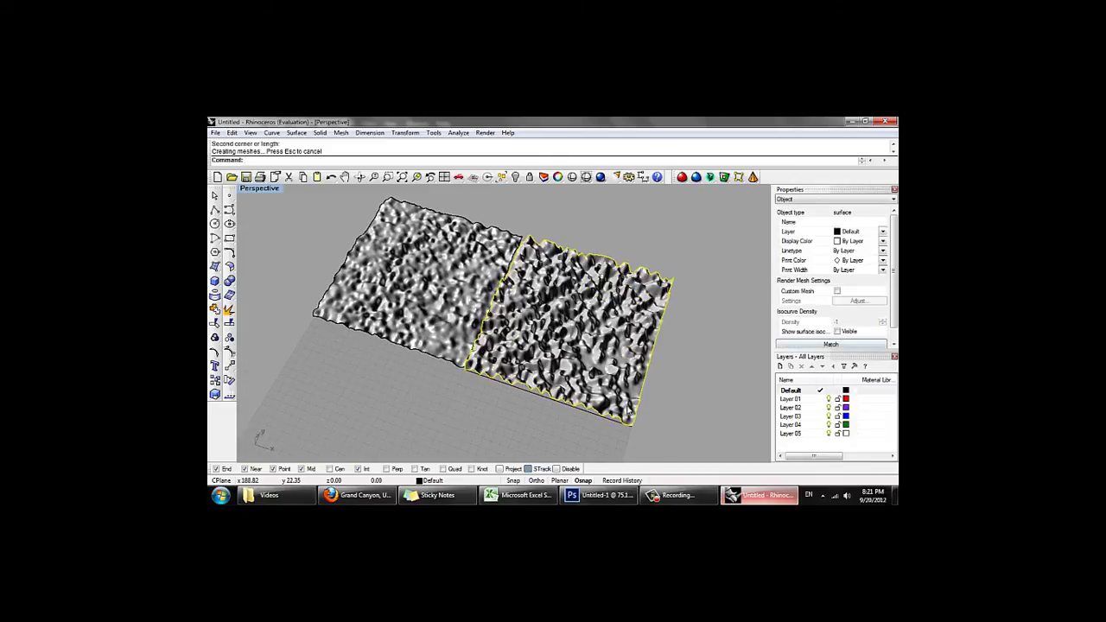
{"action": "left_click", "coordinate": [677, 408]}
{"action": "right_click_drag", "start_coordinate": [676, 408], "coordinate": [354, 289]}
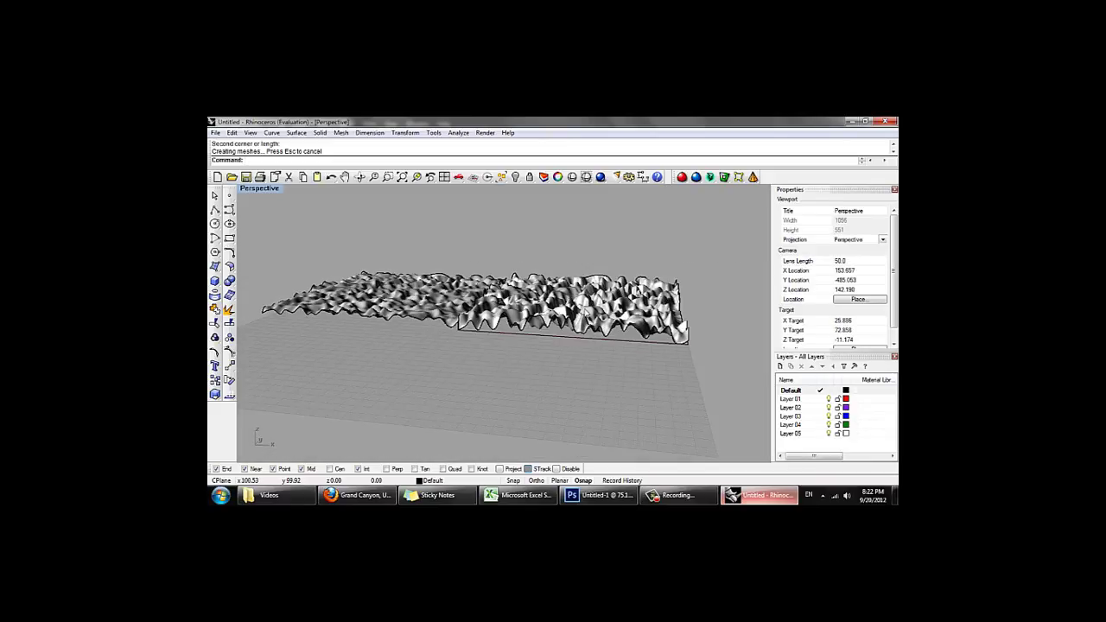
{"action": "scroll", "coordinate": [656, 345], "scroll_direction": "up", "scroll_amount": 4}
{"action": "mouse_move", "coordinate": [610, 346]}
{"action": "right_mouse_down"}
{"action": "mouse_move", "coordinate": [609, 380]}
{"action": "mouse_move", "coordinate": [618, 358]}
{"action": "right_mouse_up"}
{"action": "right_click_drag", "start_coordinate": [566, 304], "coordinate": [399, 285]}
{"action": "left_click", "coordinate": [561, 303]}
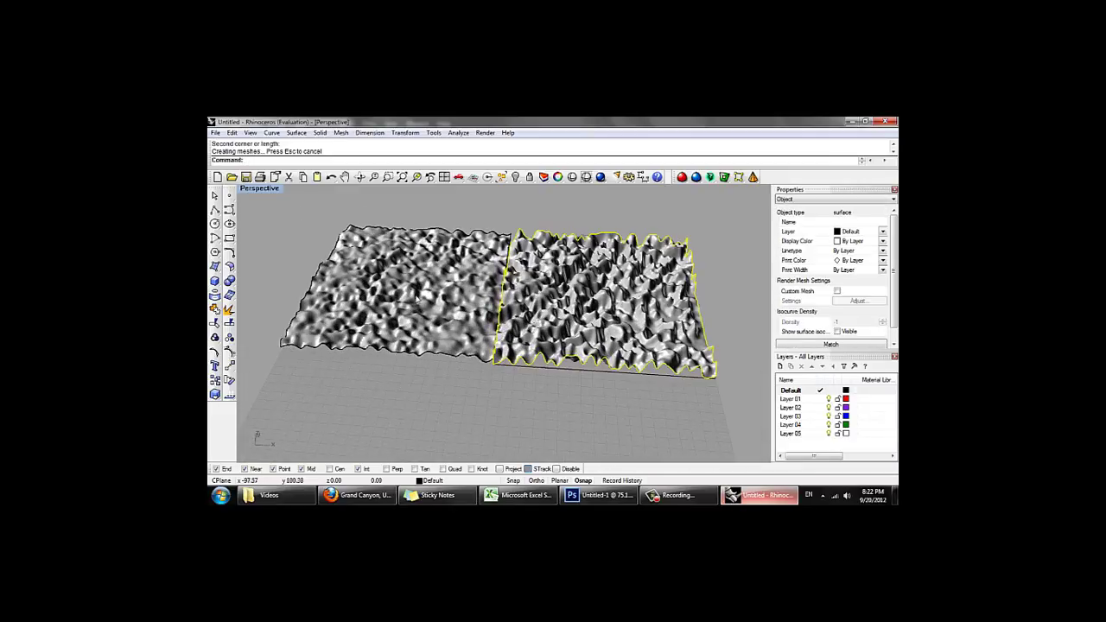